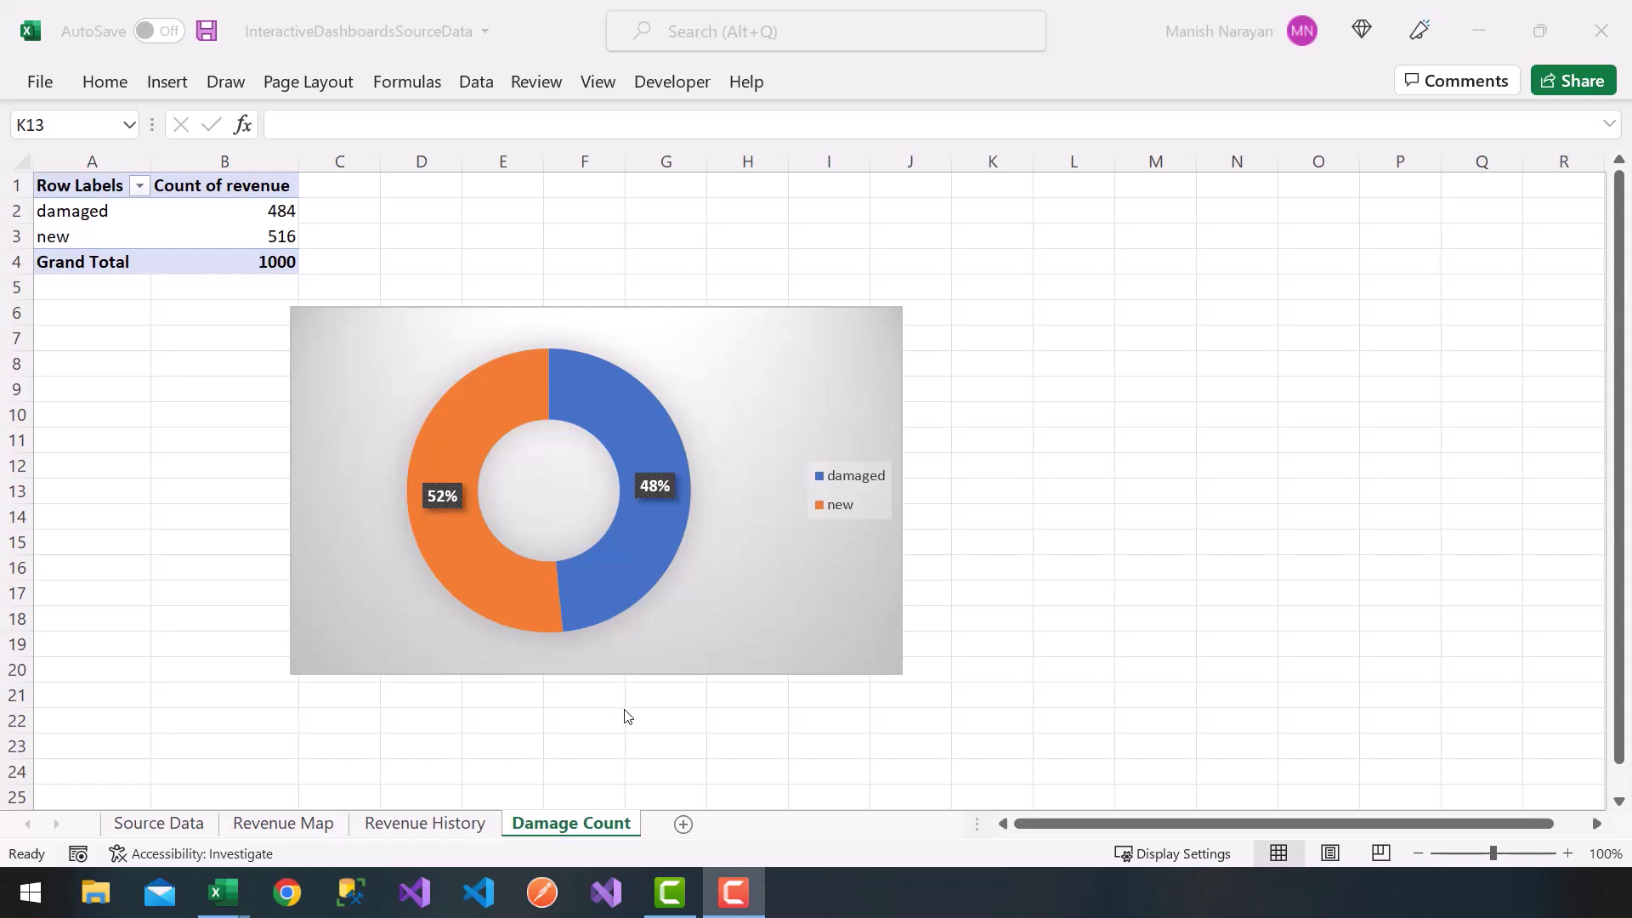
Insert a new worksheet after Damage Count and rename it 'Purchase Method Waterfall'
click(683, 824)
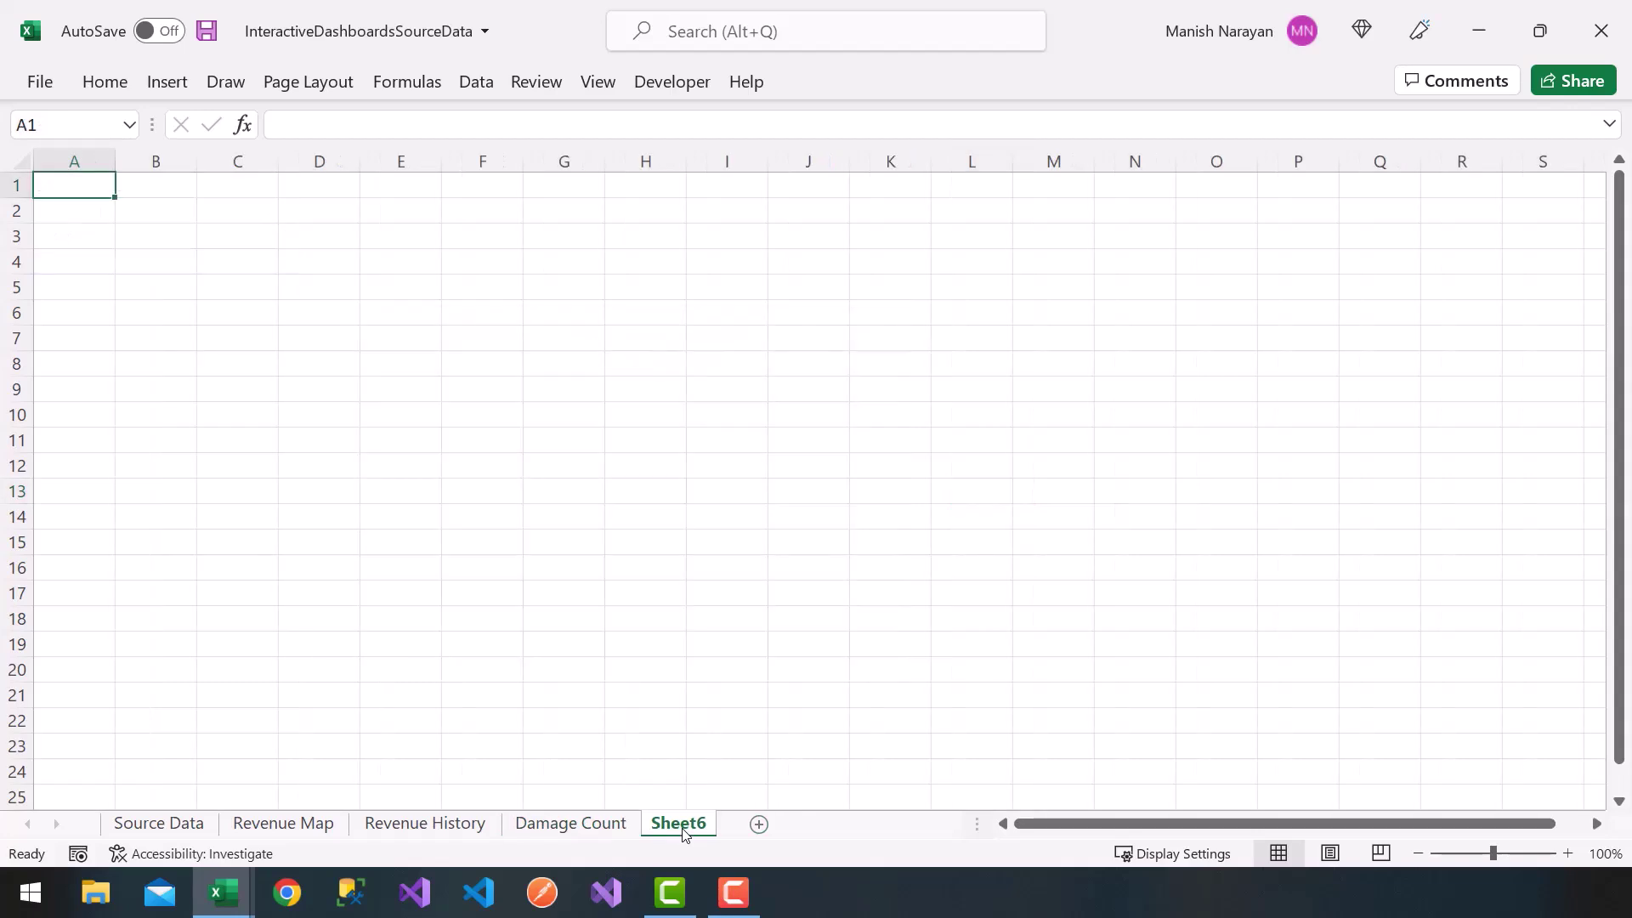
double_click(680, 824)
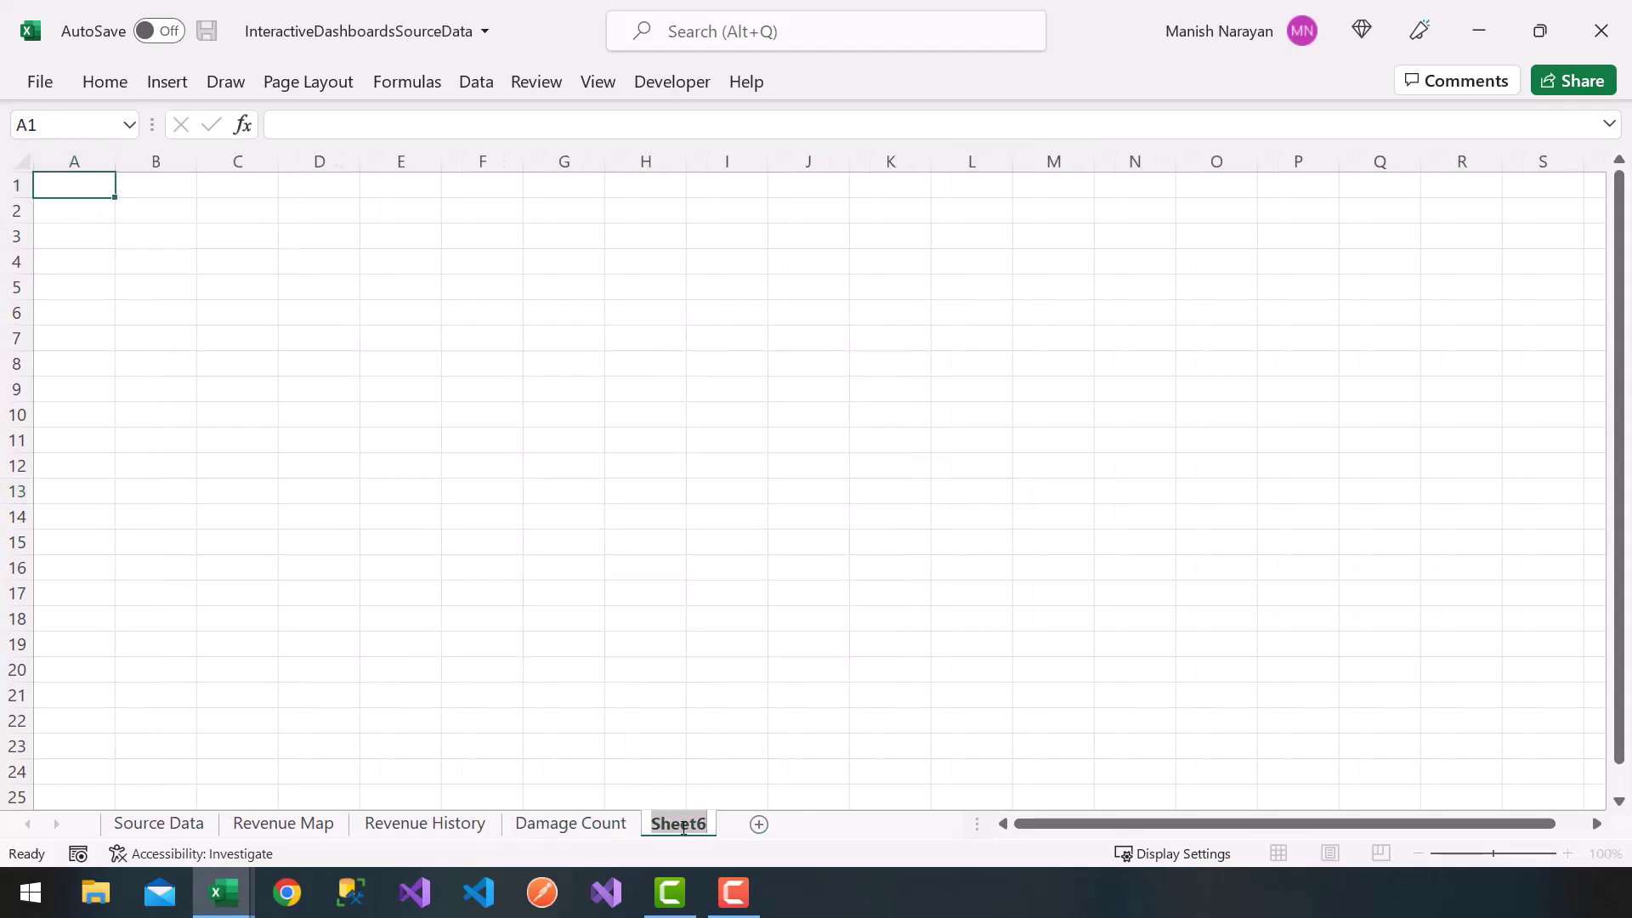
text(Purch)
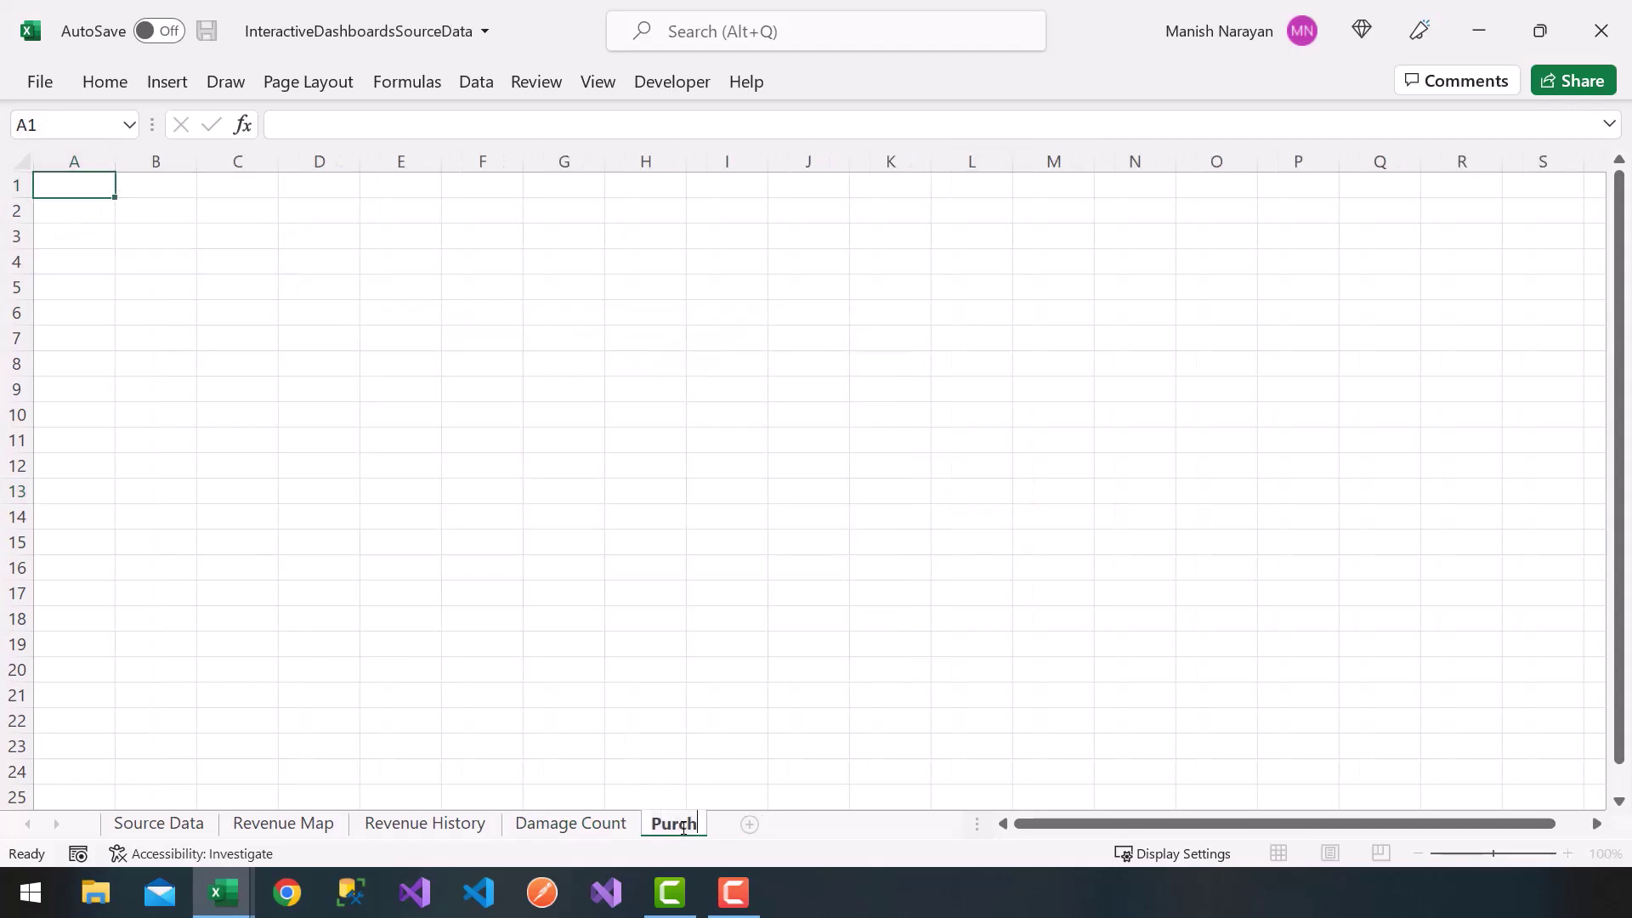
text(ase mart)
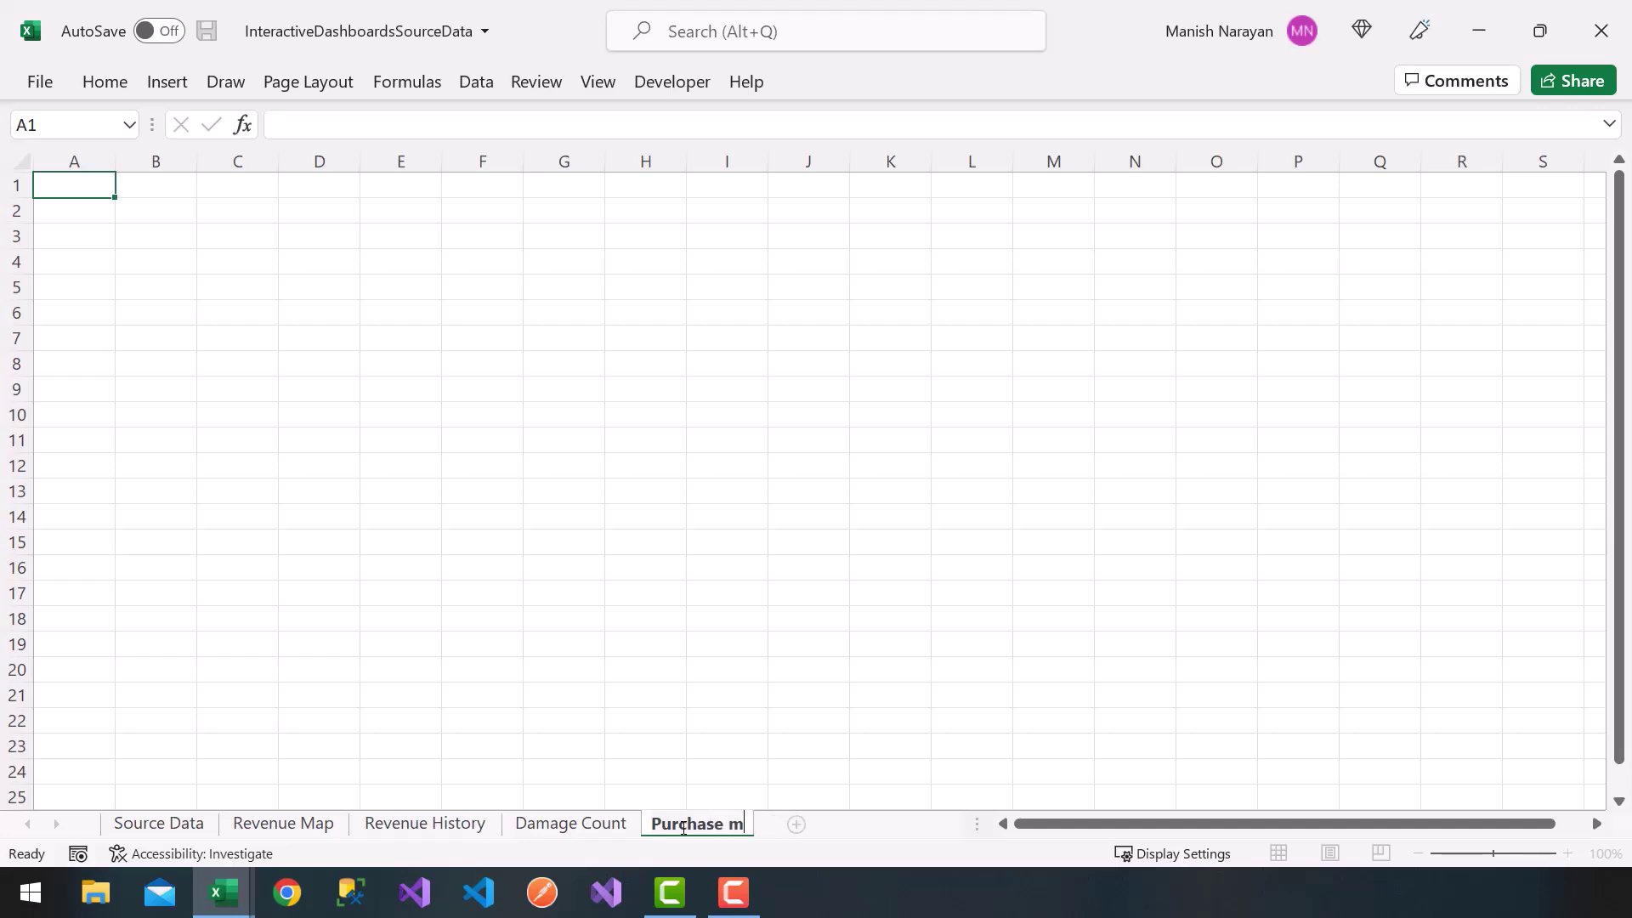
key(BackSpace)
key(BackSpace)
key(BackSpace)
key(BackSpace)
text(Method Waterfall)
key(Return)
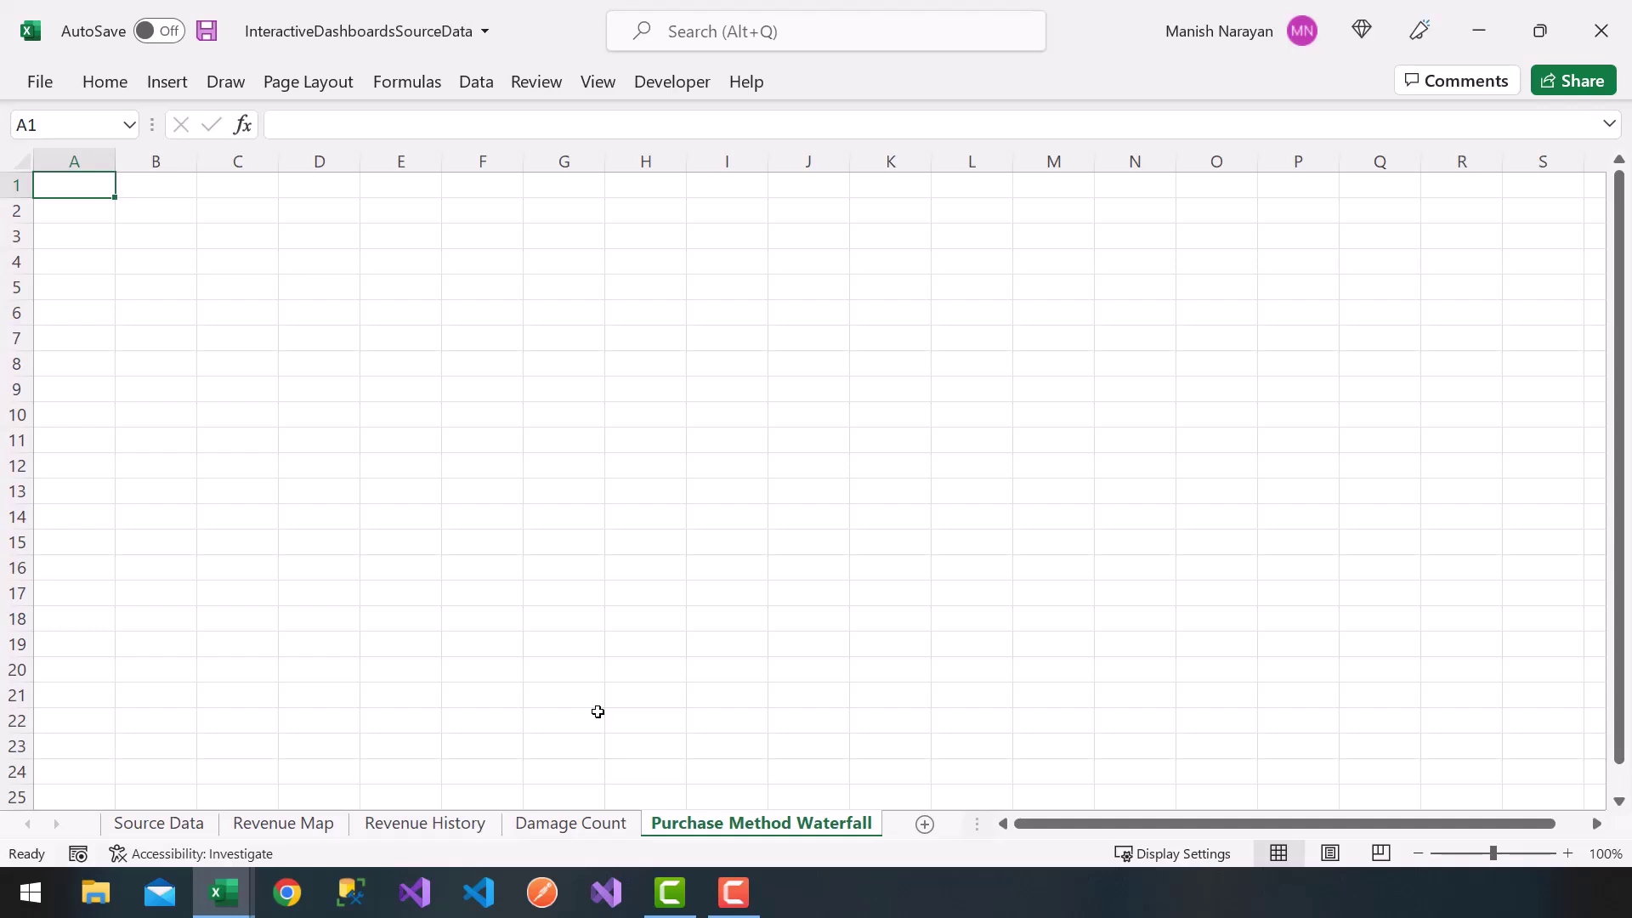
Insert an empty PivotTable from source_data at cell A1 of this sheet
click(178, 95)
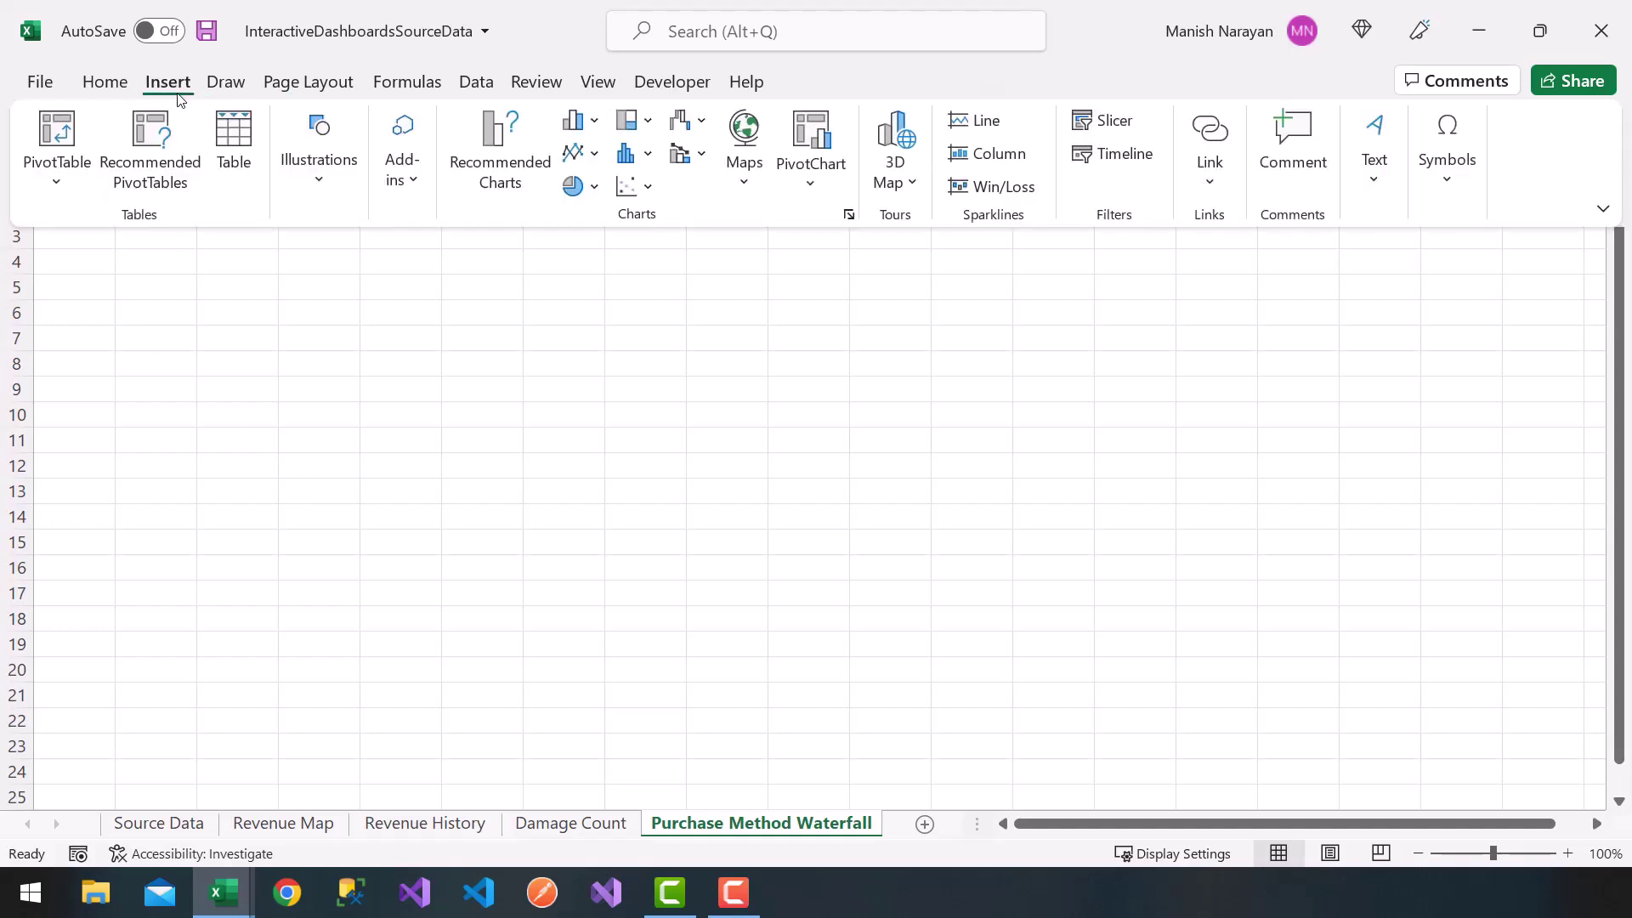
click(62, 129)
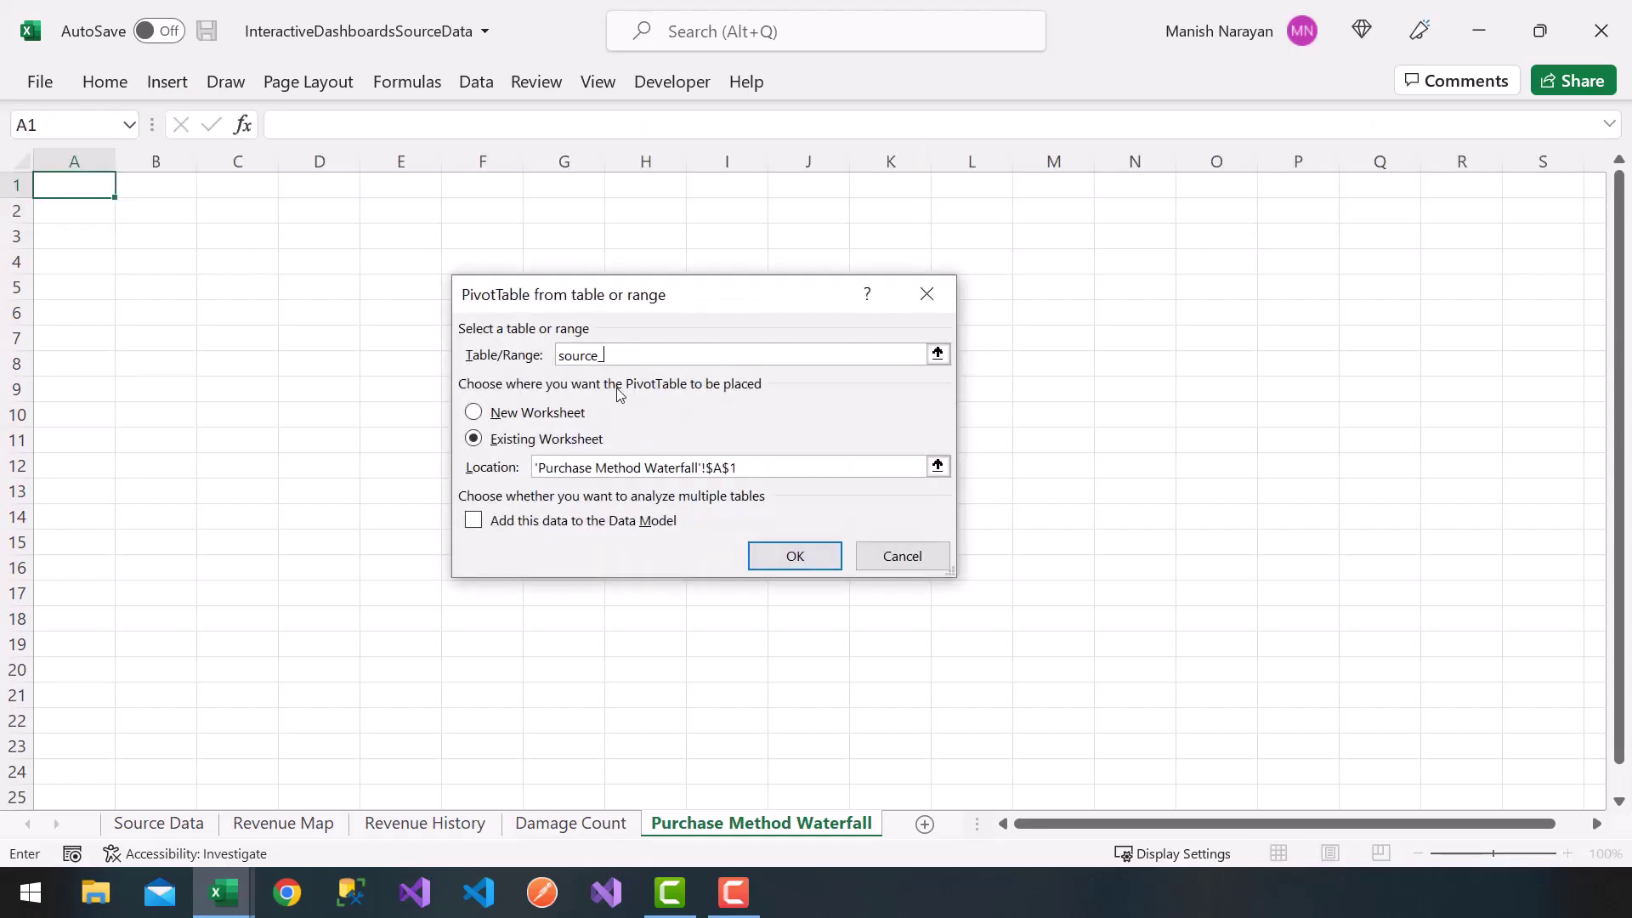
click(797, 558)
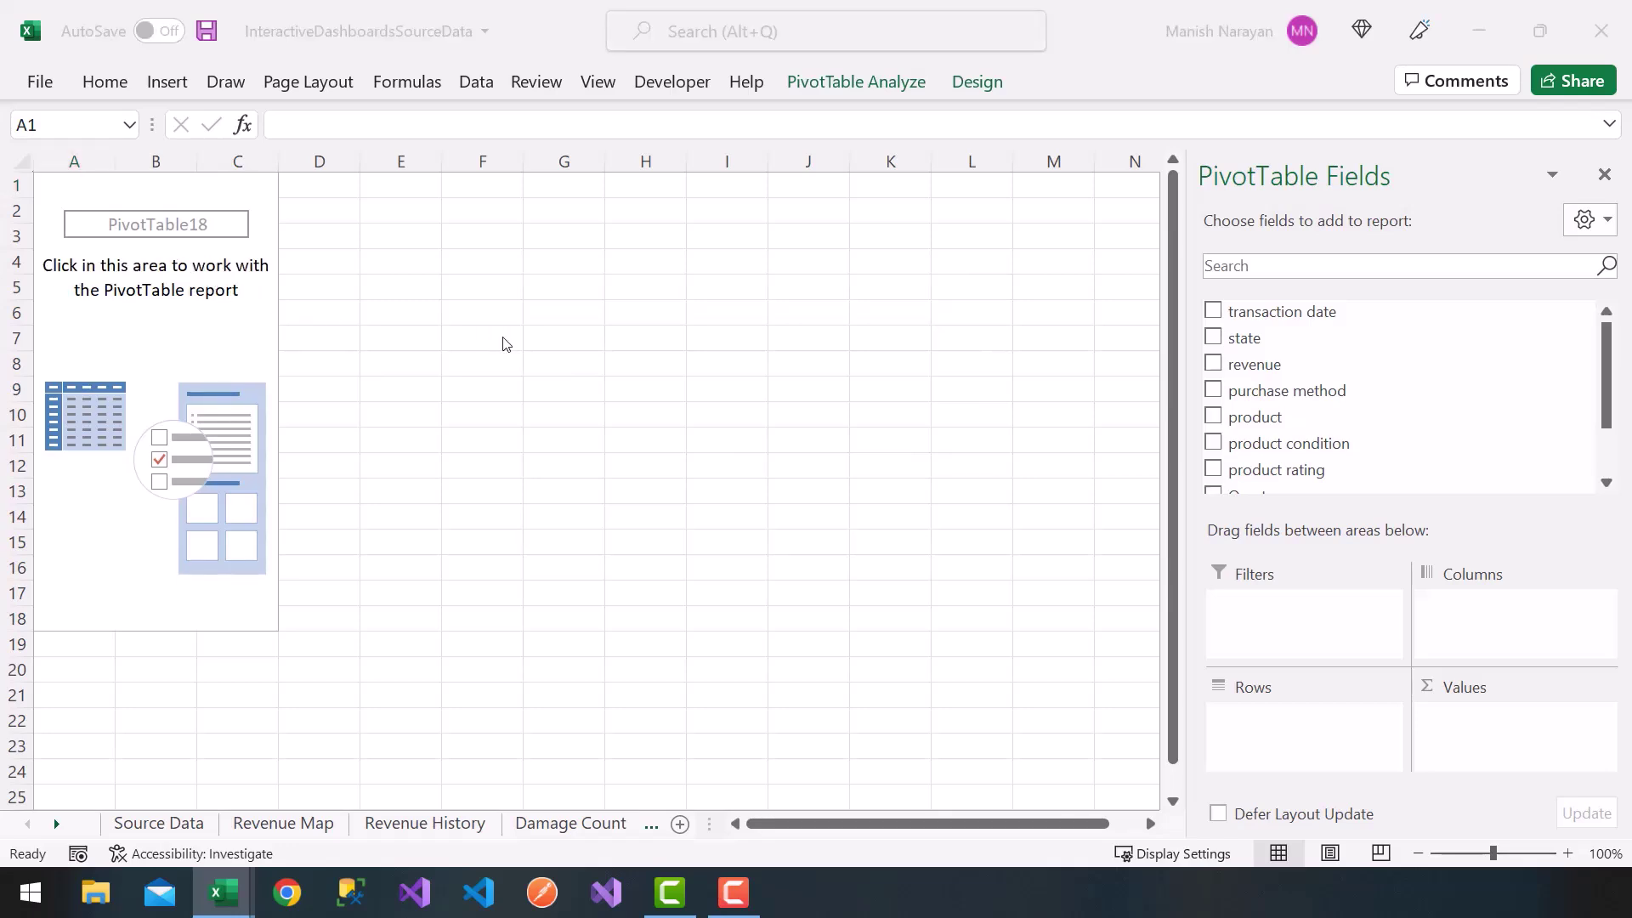
Put purchase method in the pivot's Rows and revenue in Values
click(1263, 393)
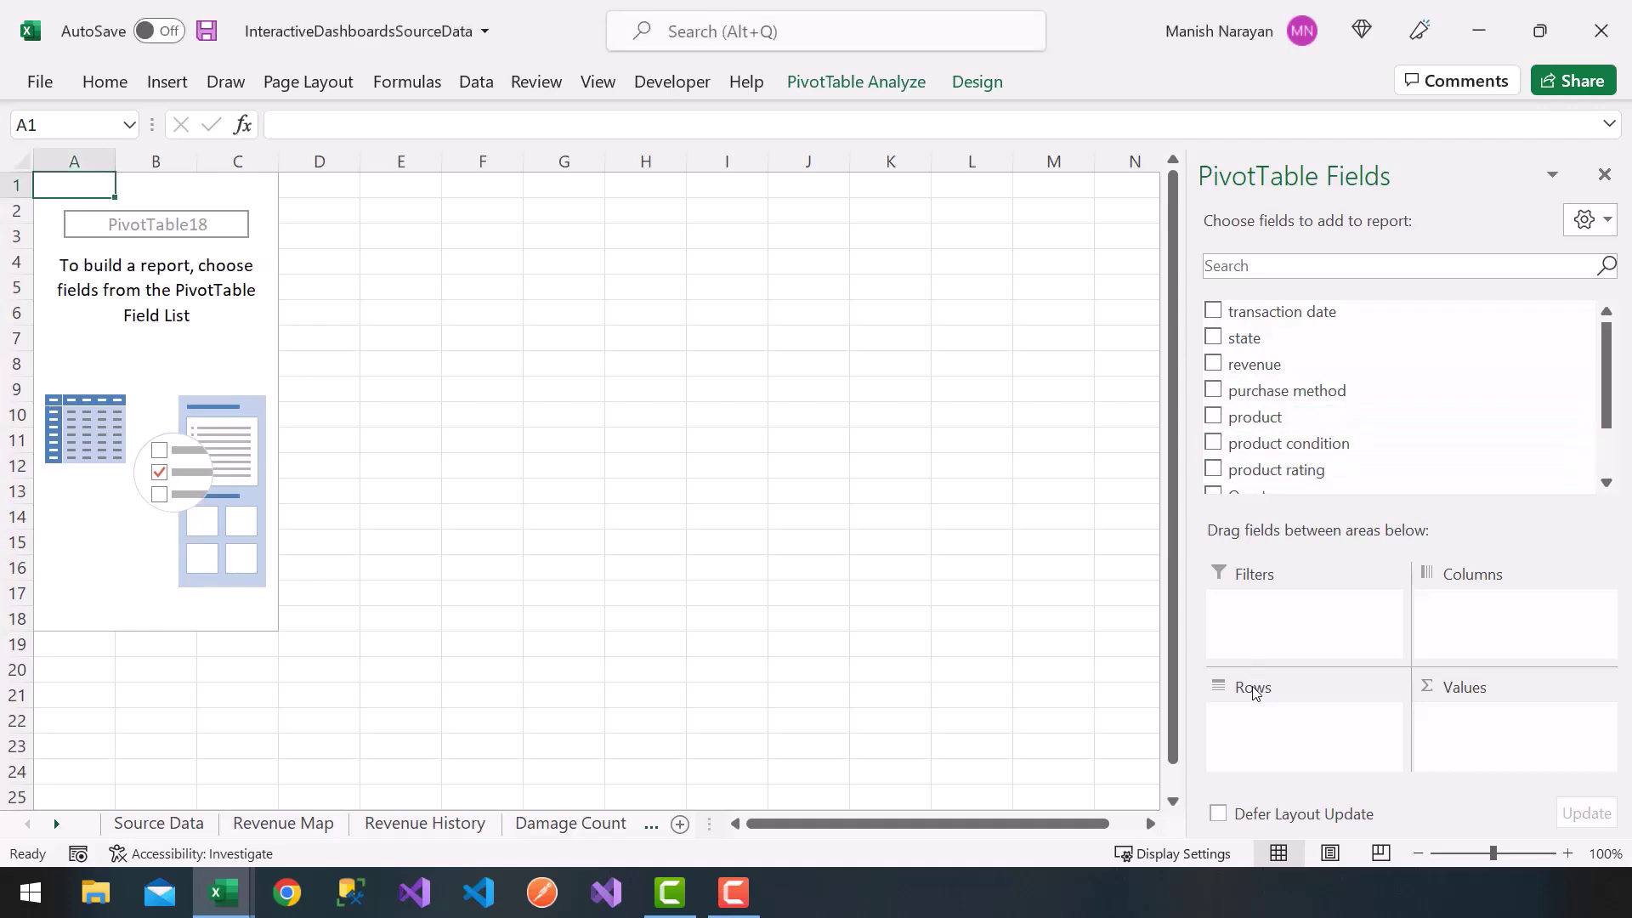
drag(1266, 391, 1278, 752)
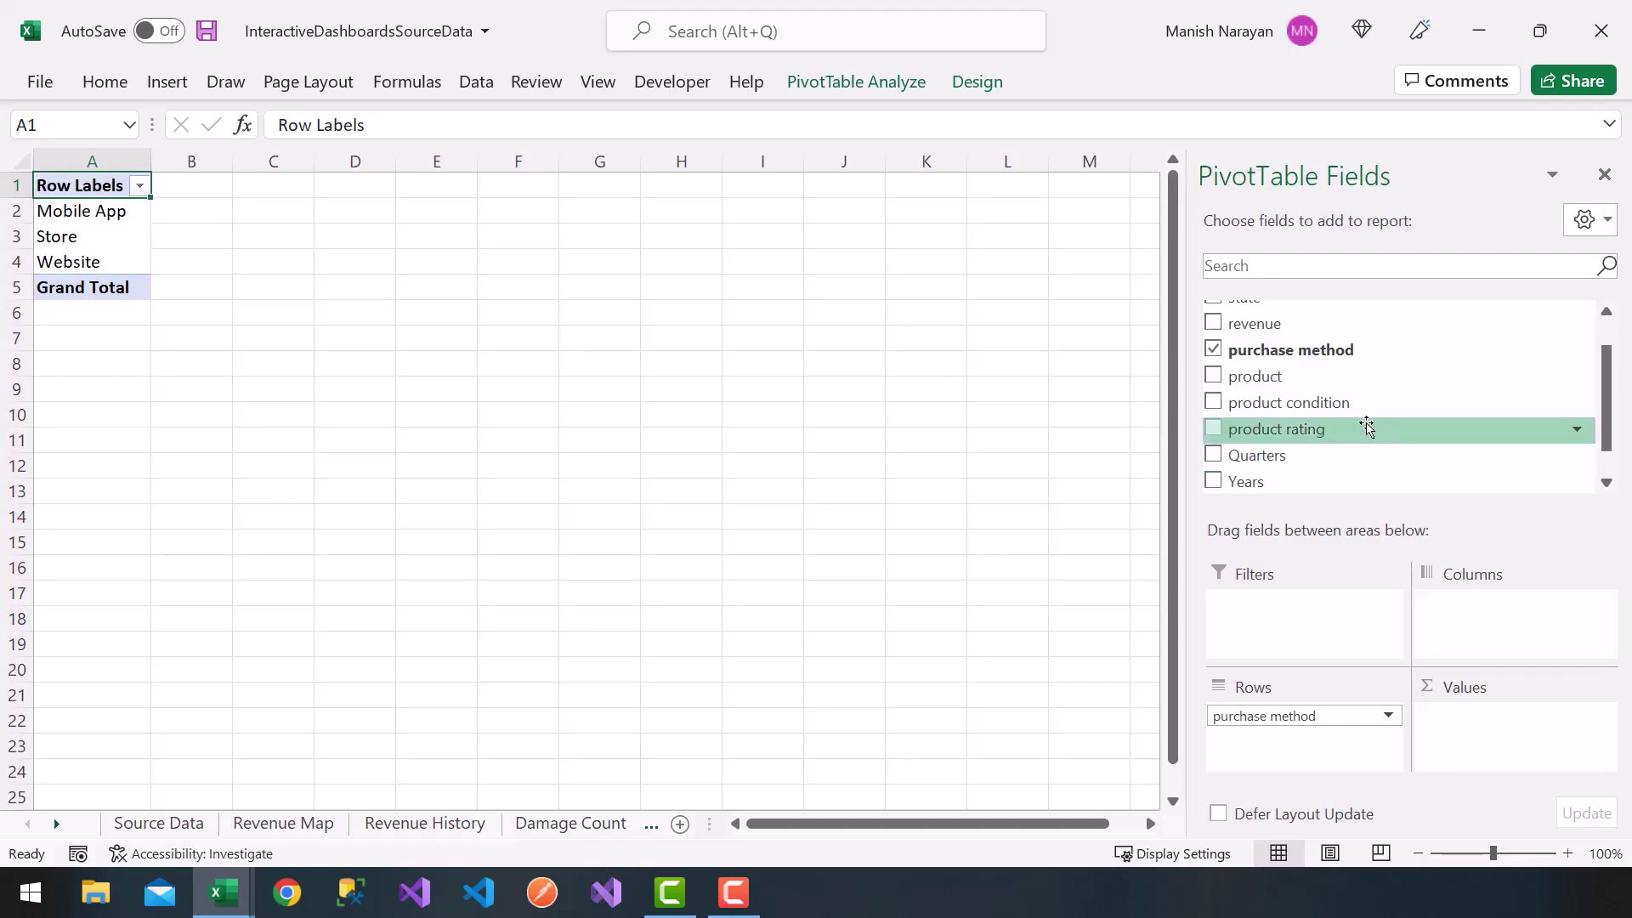
scroll(1353, 409, up, 1)
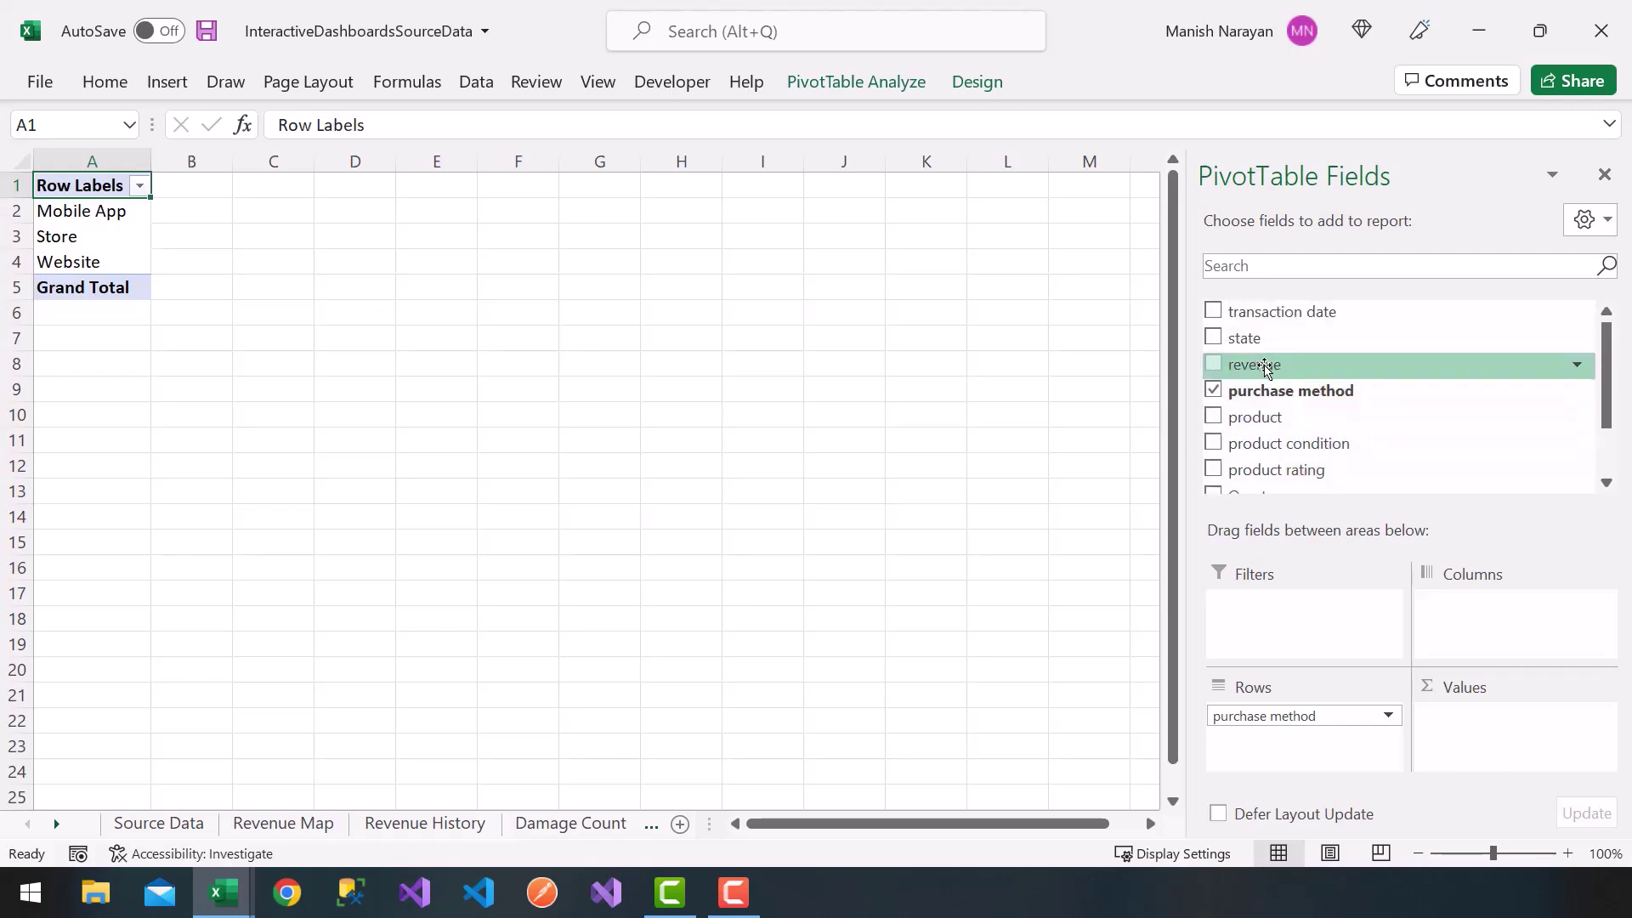
drag(1266, 367, 1479, 725)
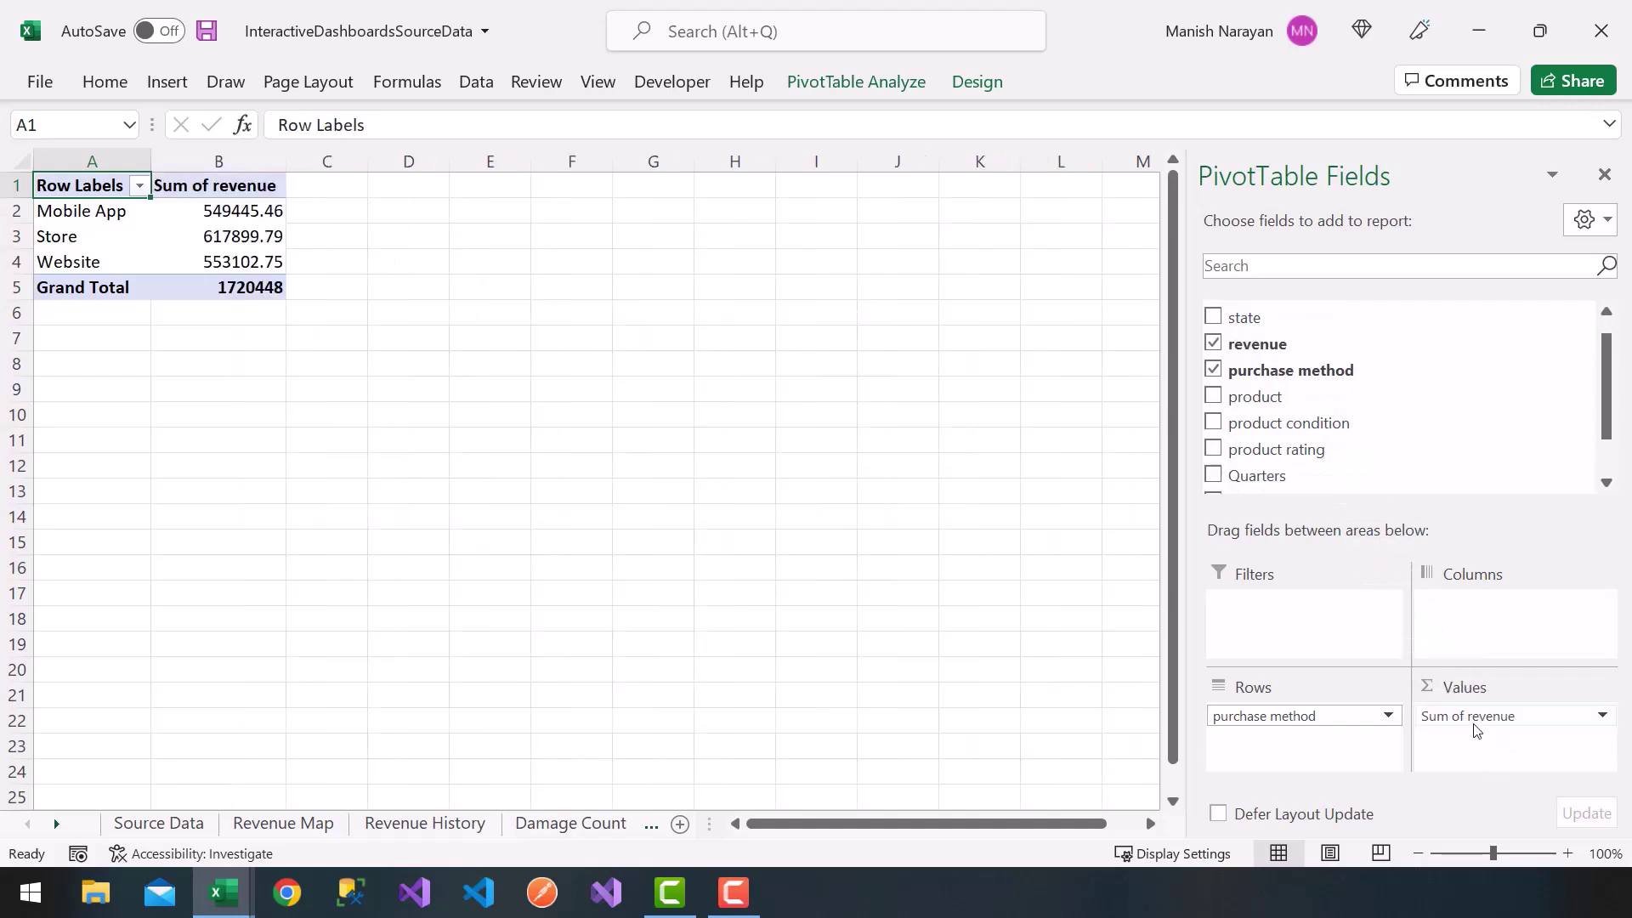
Summarise revenue by Count instead of Sum in Value Field Settings
click(1602, 716)
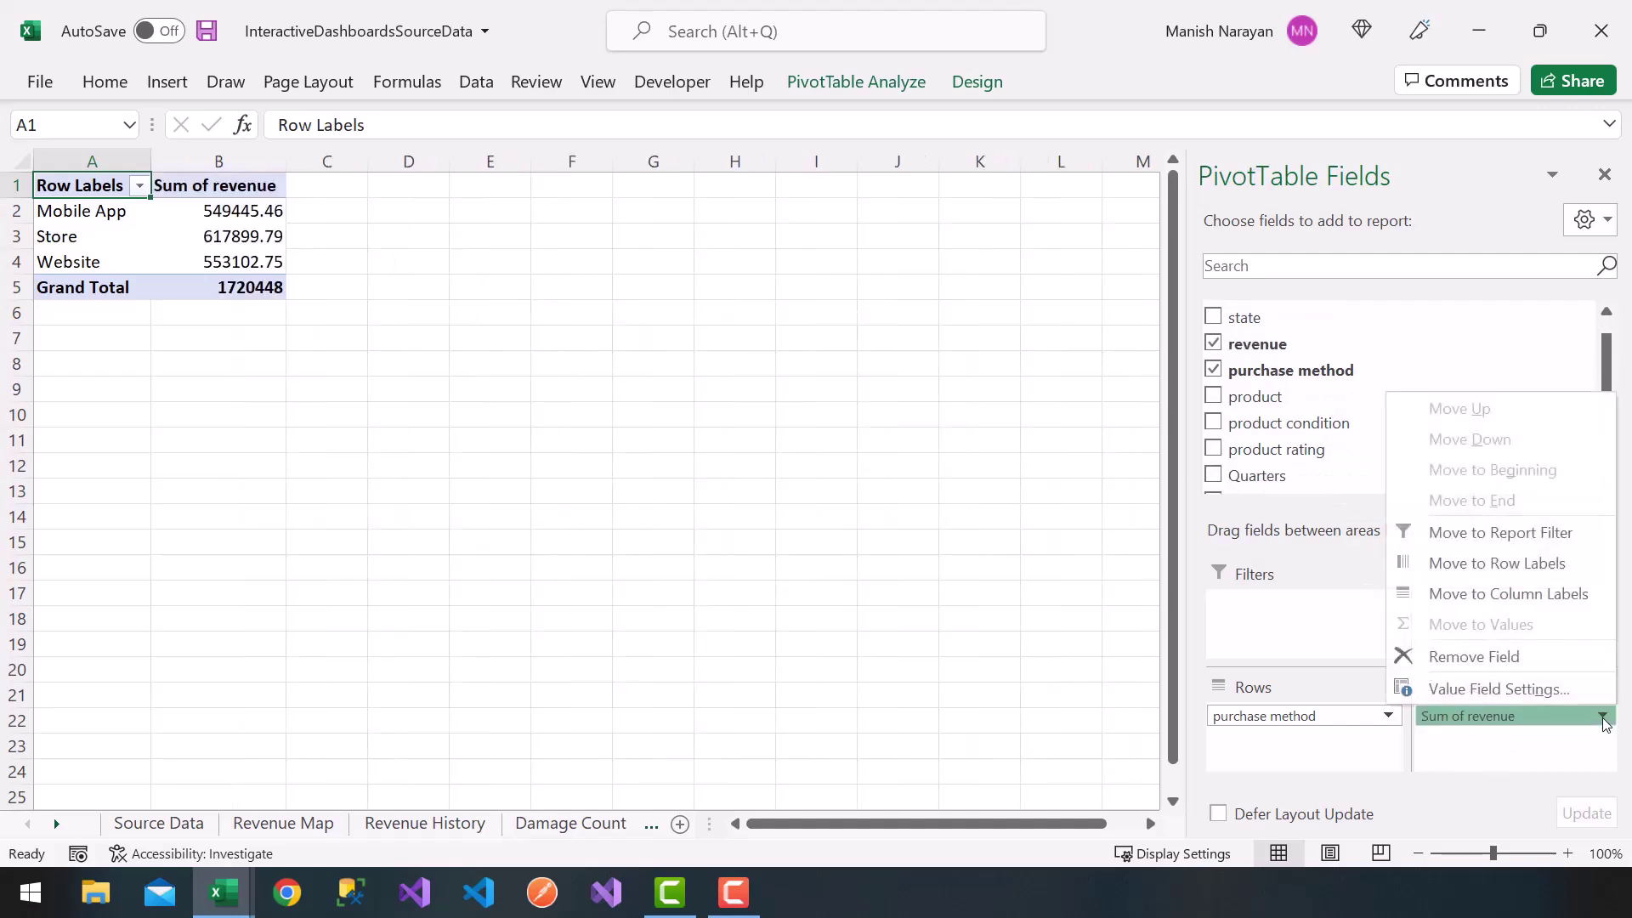
click(1526, 693)
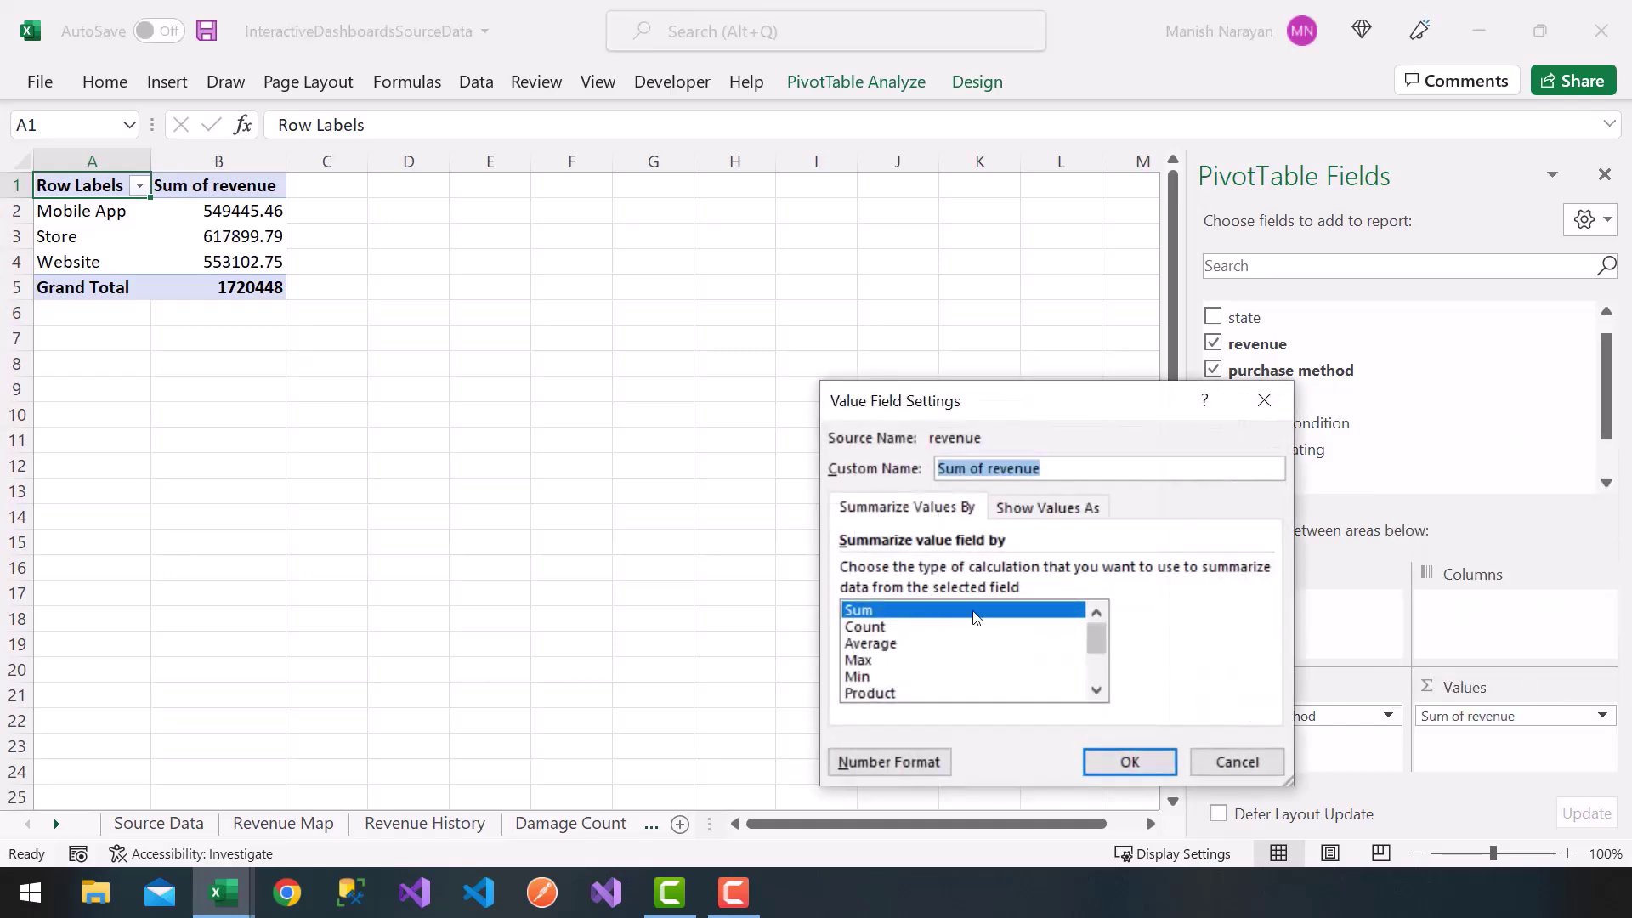
click(887, 630)
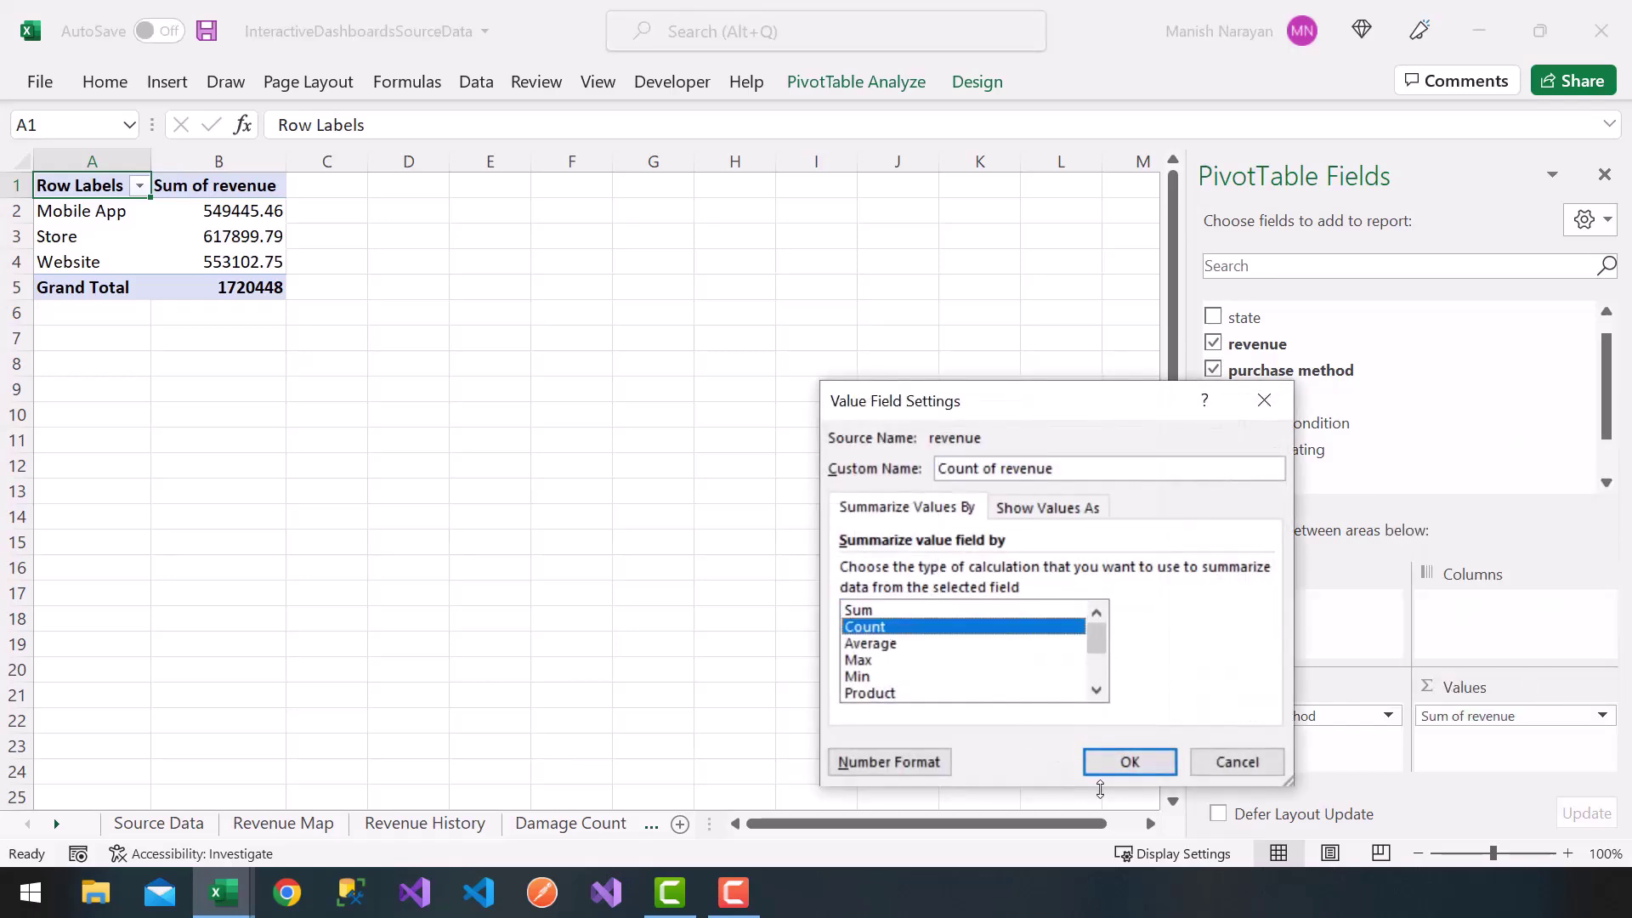
click(1125, 764)
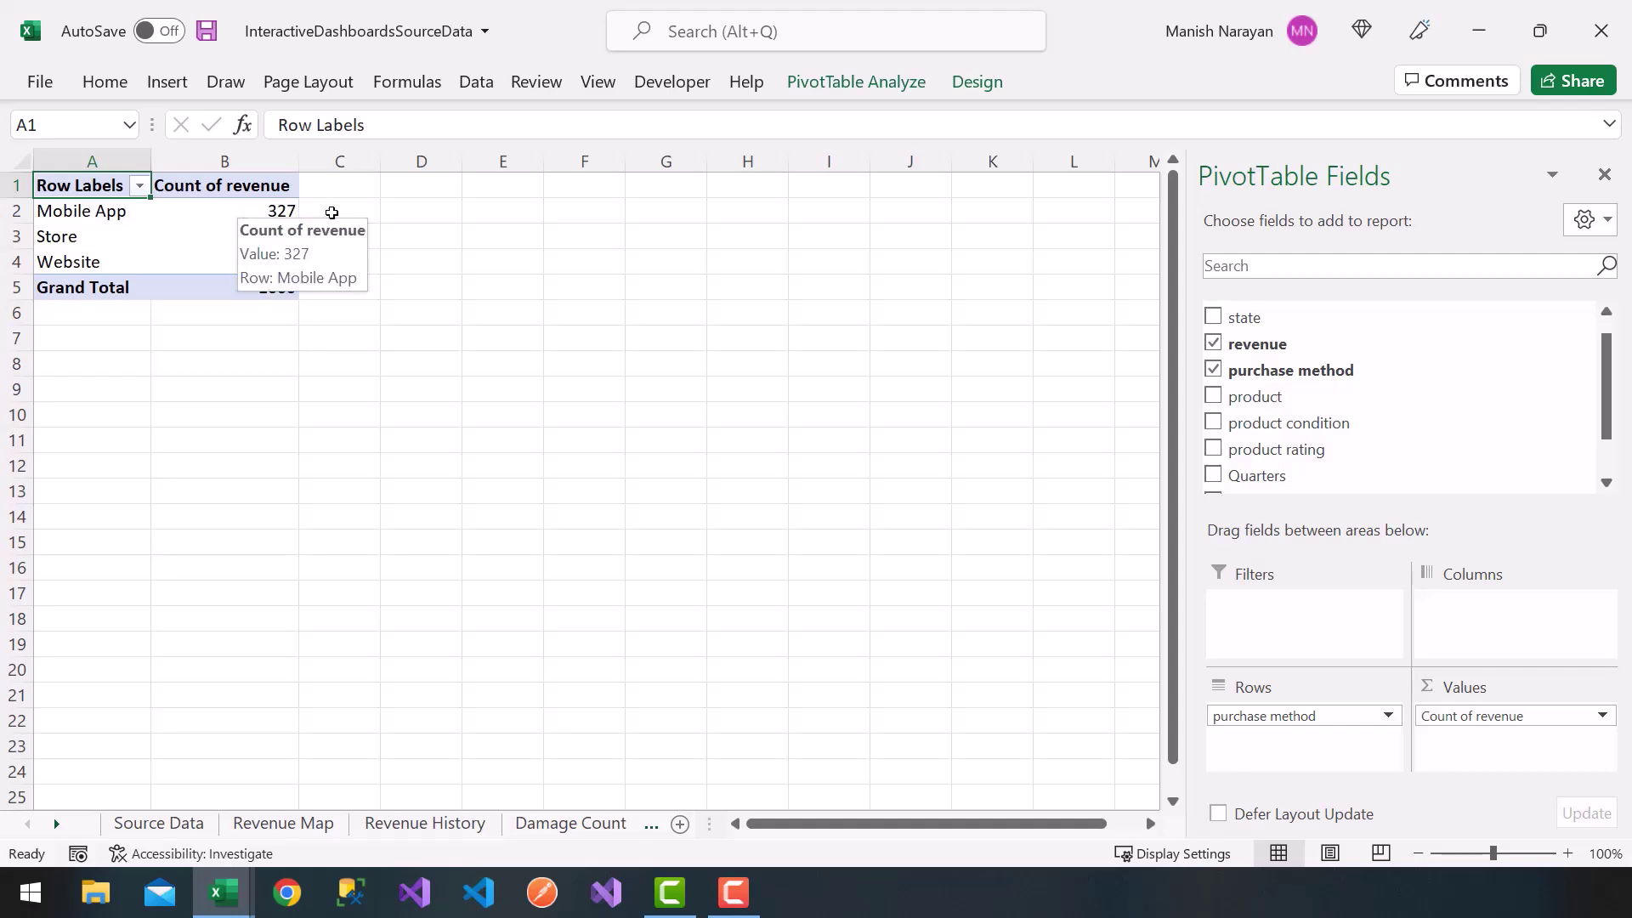
Copy the purchase method labels from A2:A4 into D2:D4 and widen column D
click(410, 218)
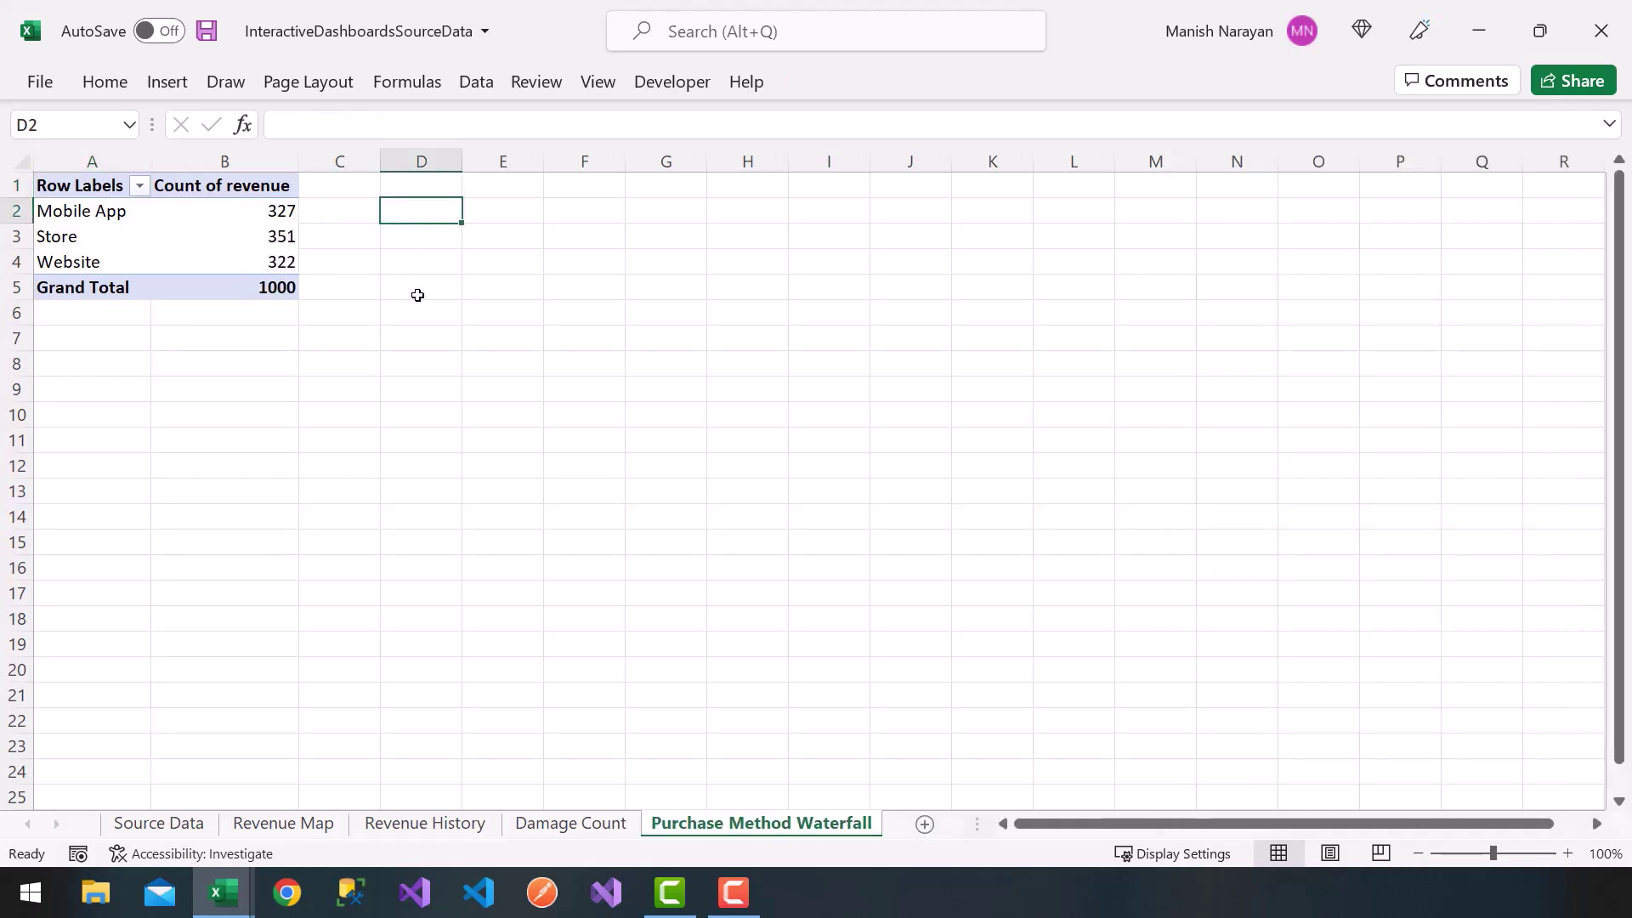
drag(113, 218, 96, 261)
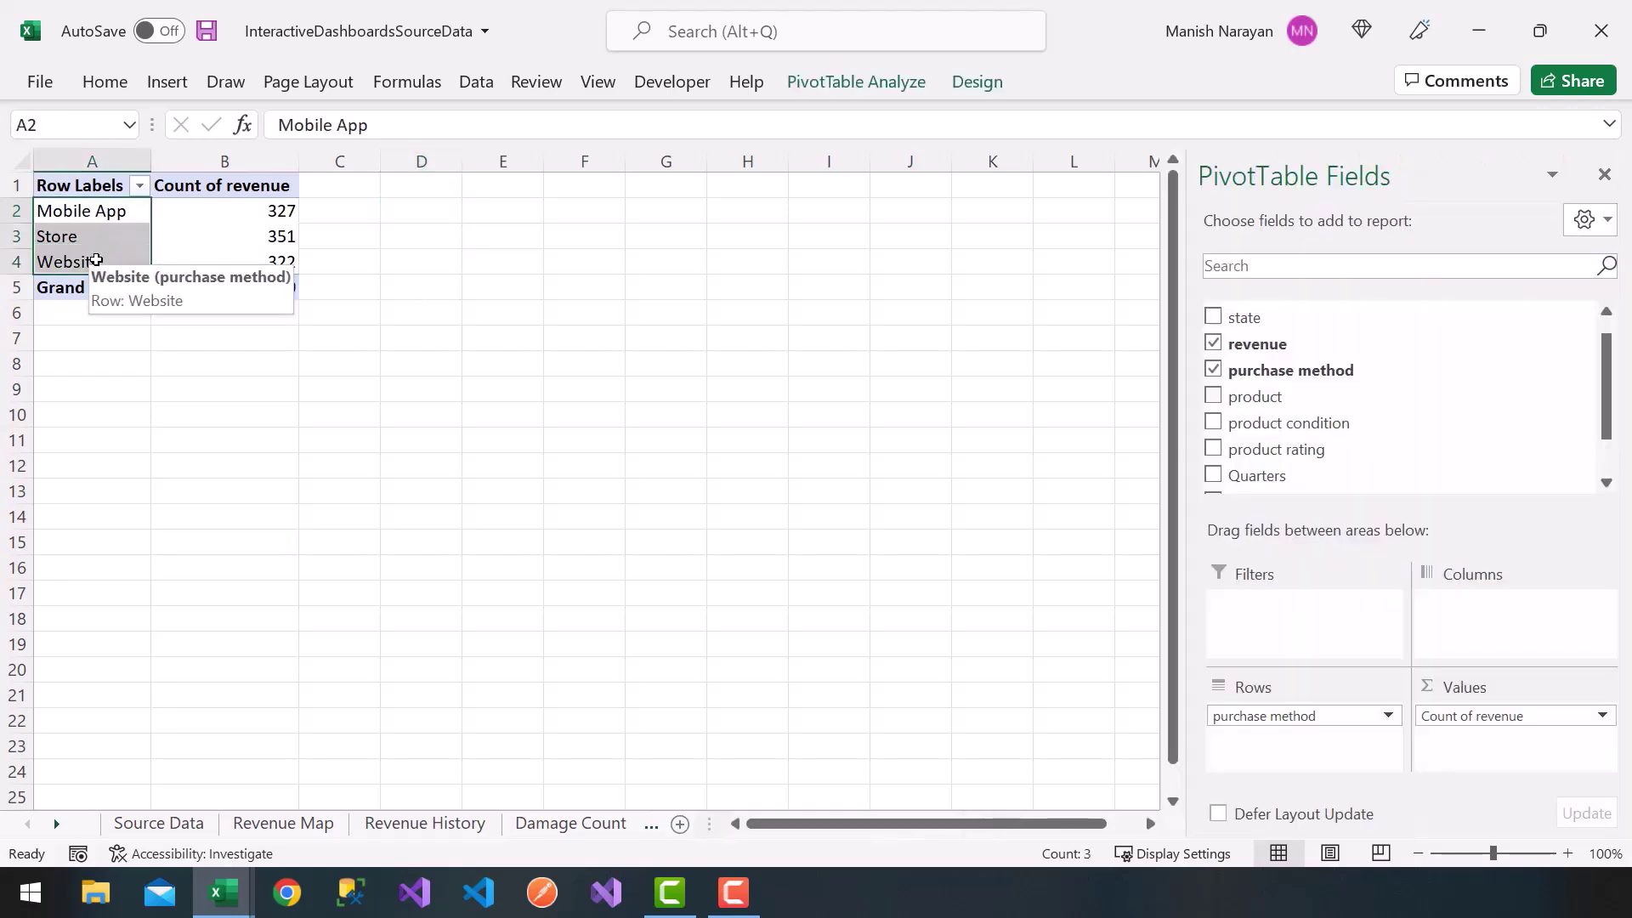
key(ctrl+c)
click(408, 215)
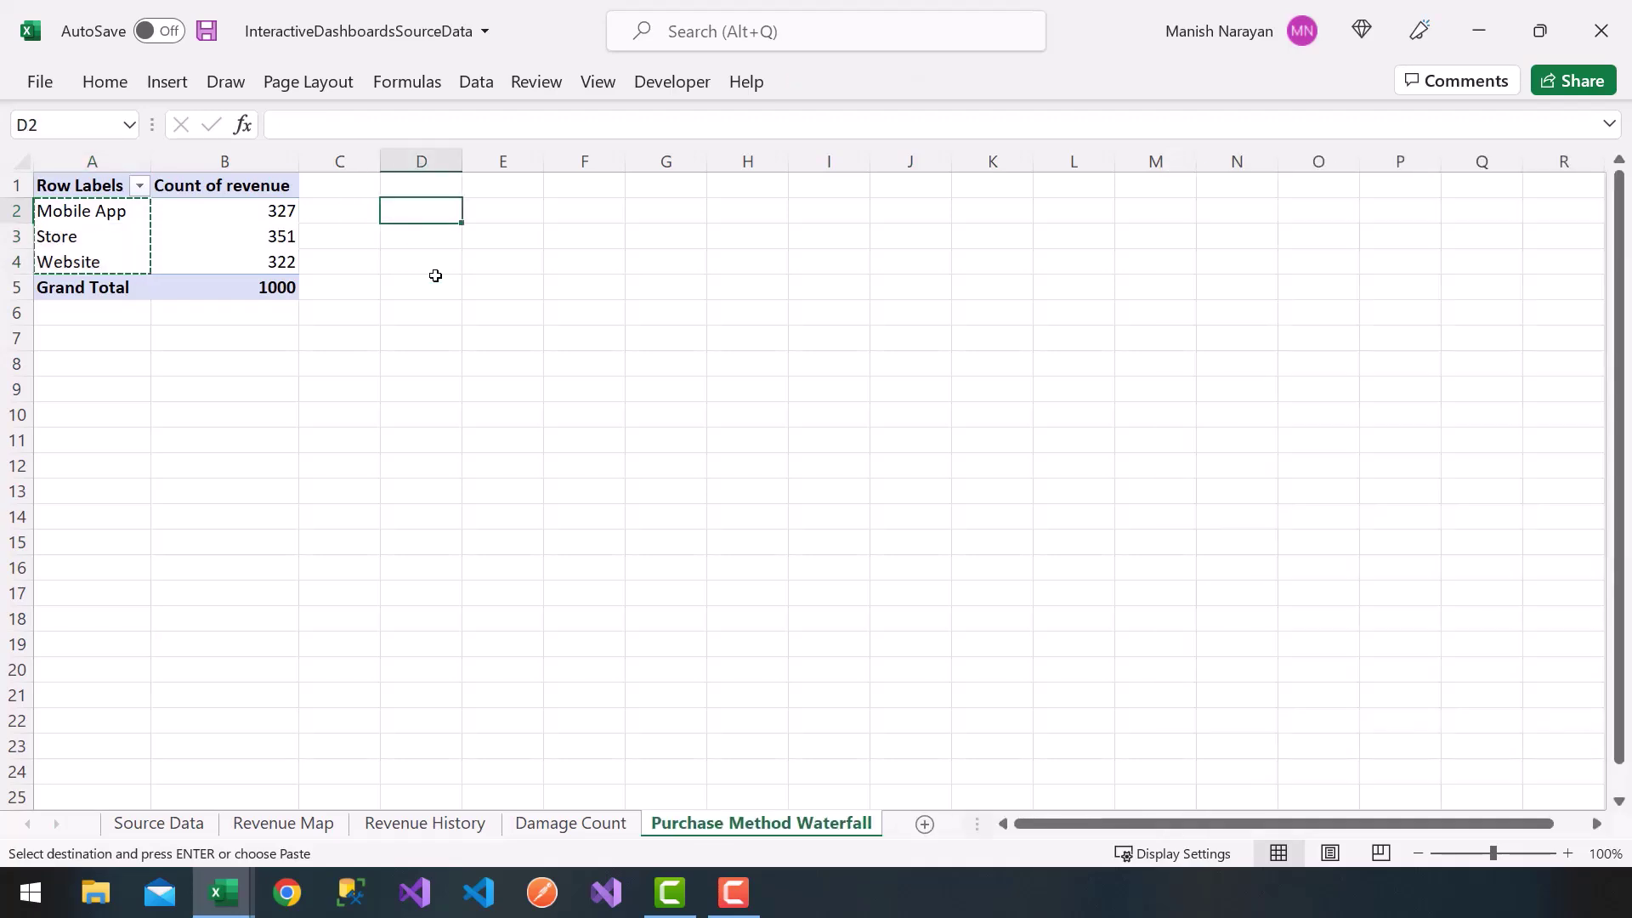
key(ctrl+v)
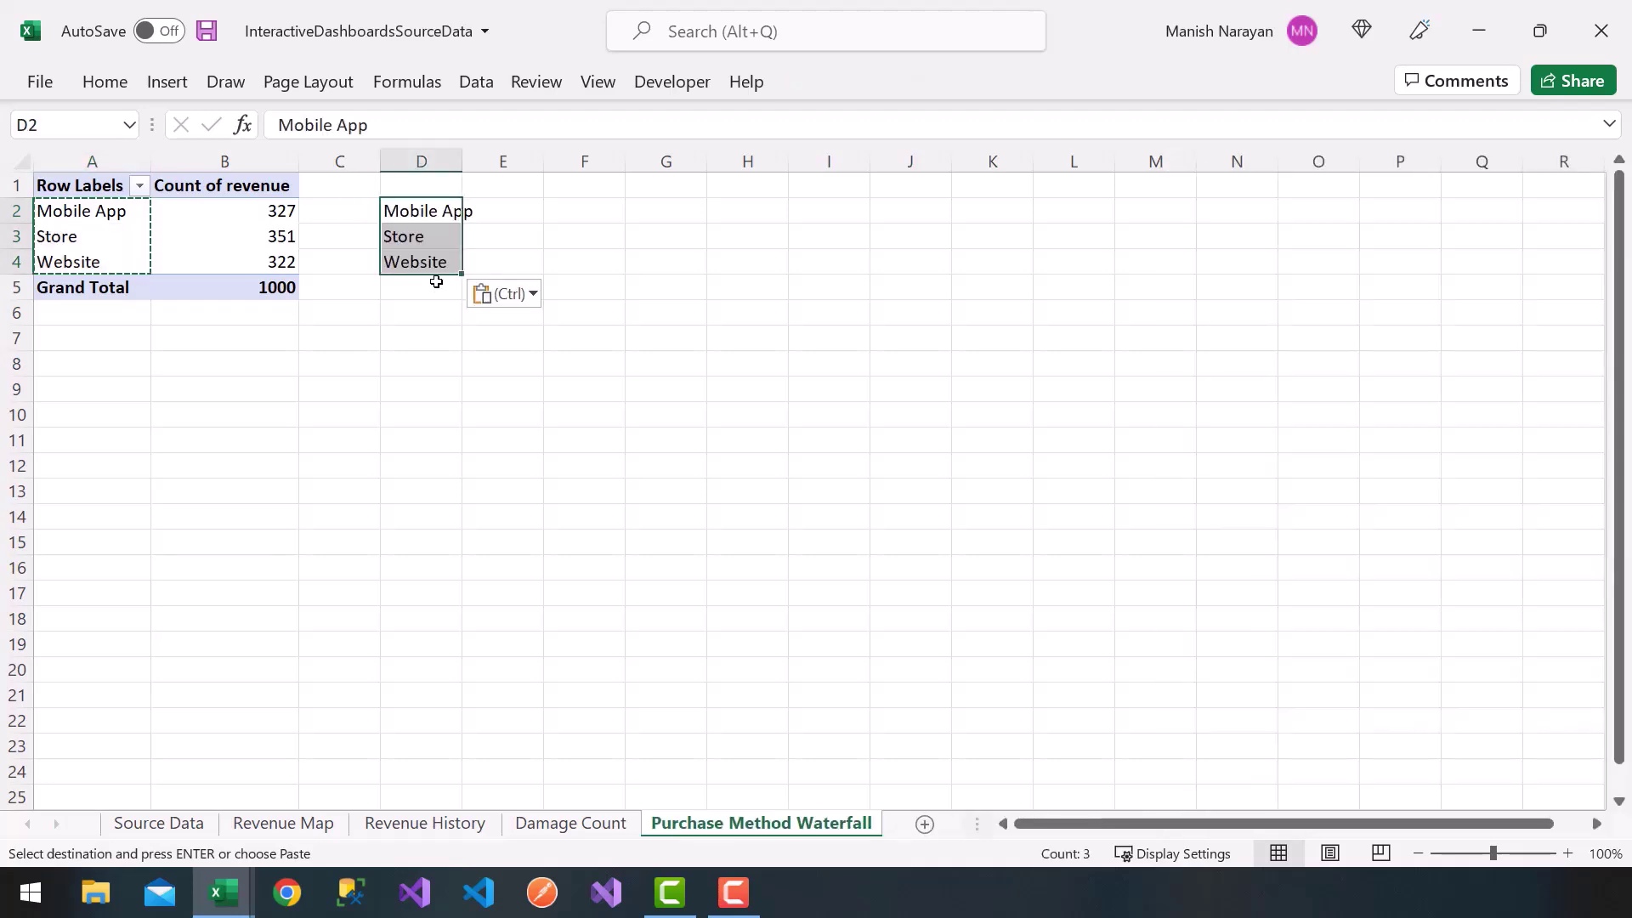
drag(460, 162, 479, 162)
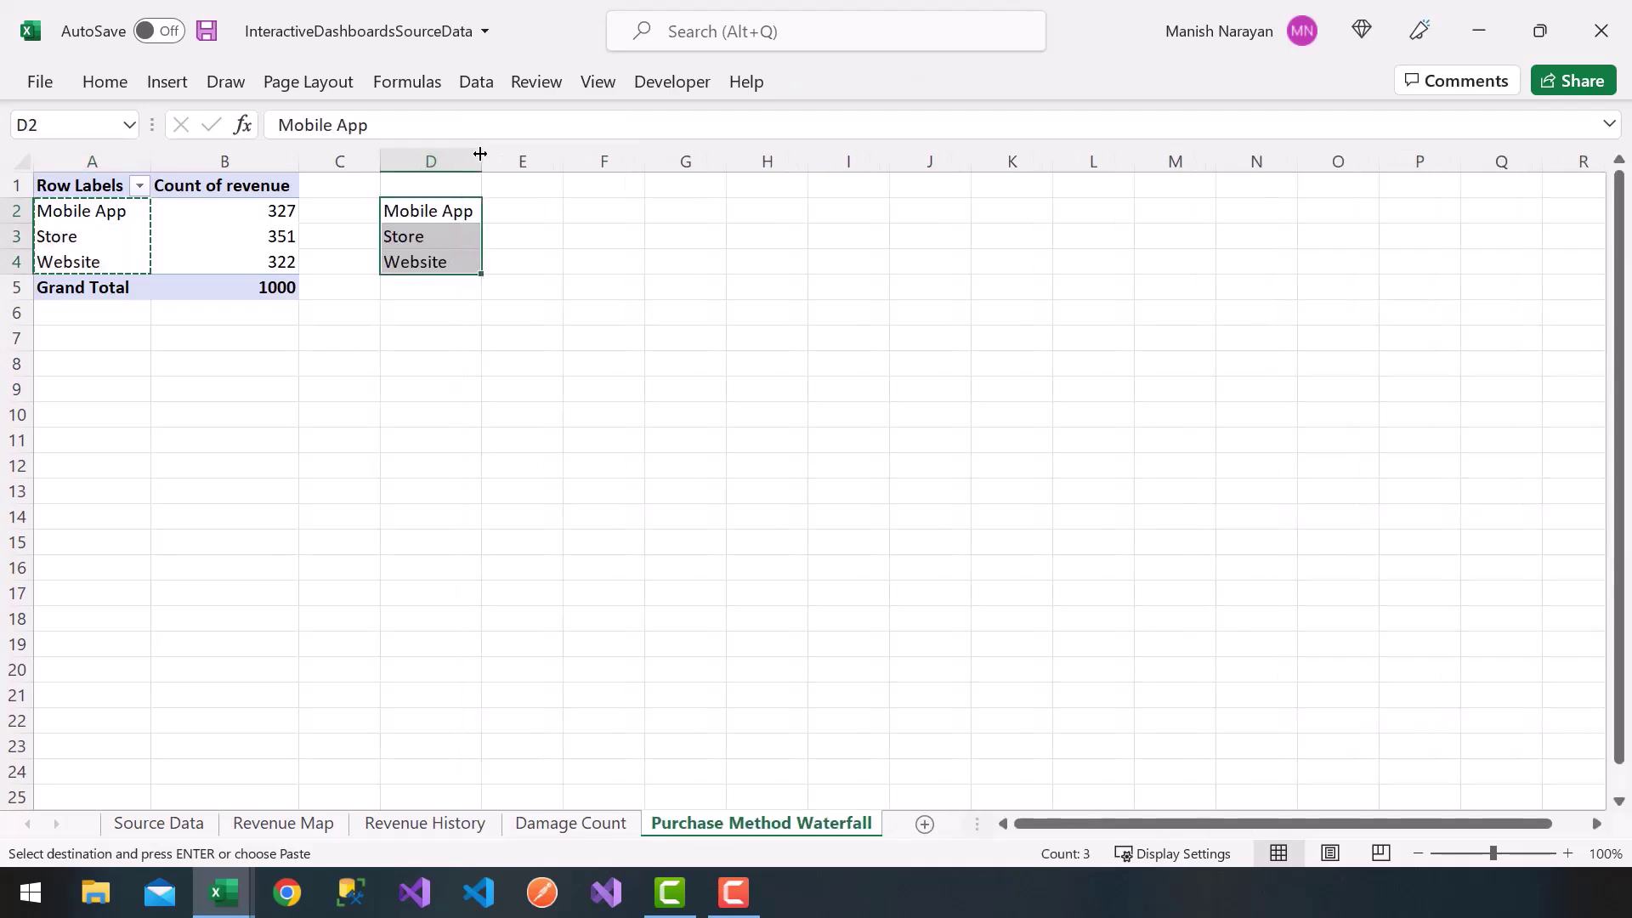
Fill E2:E4 with GETPIVOTDATA formulas pulling the Mobile App, Store and Website counts
click(520, 212)
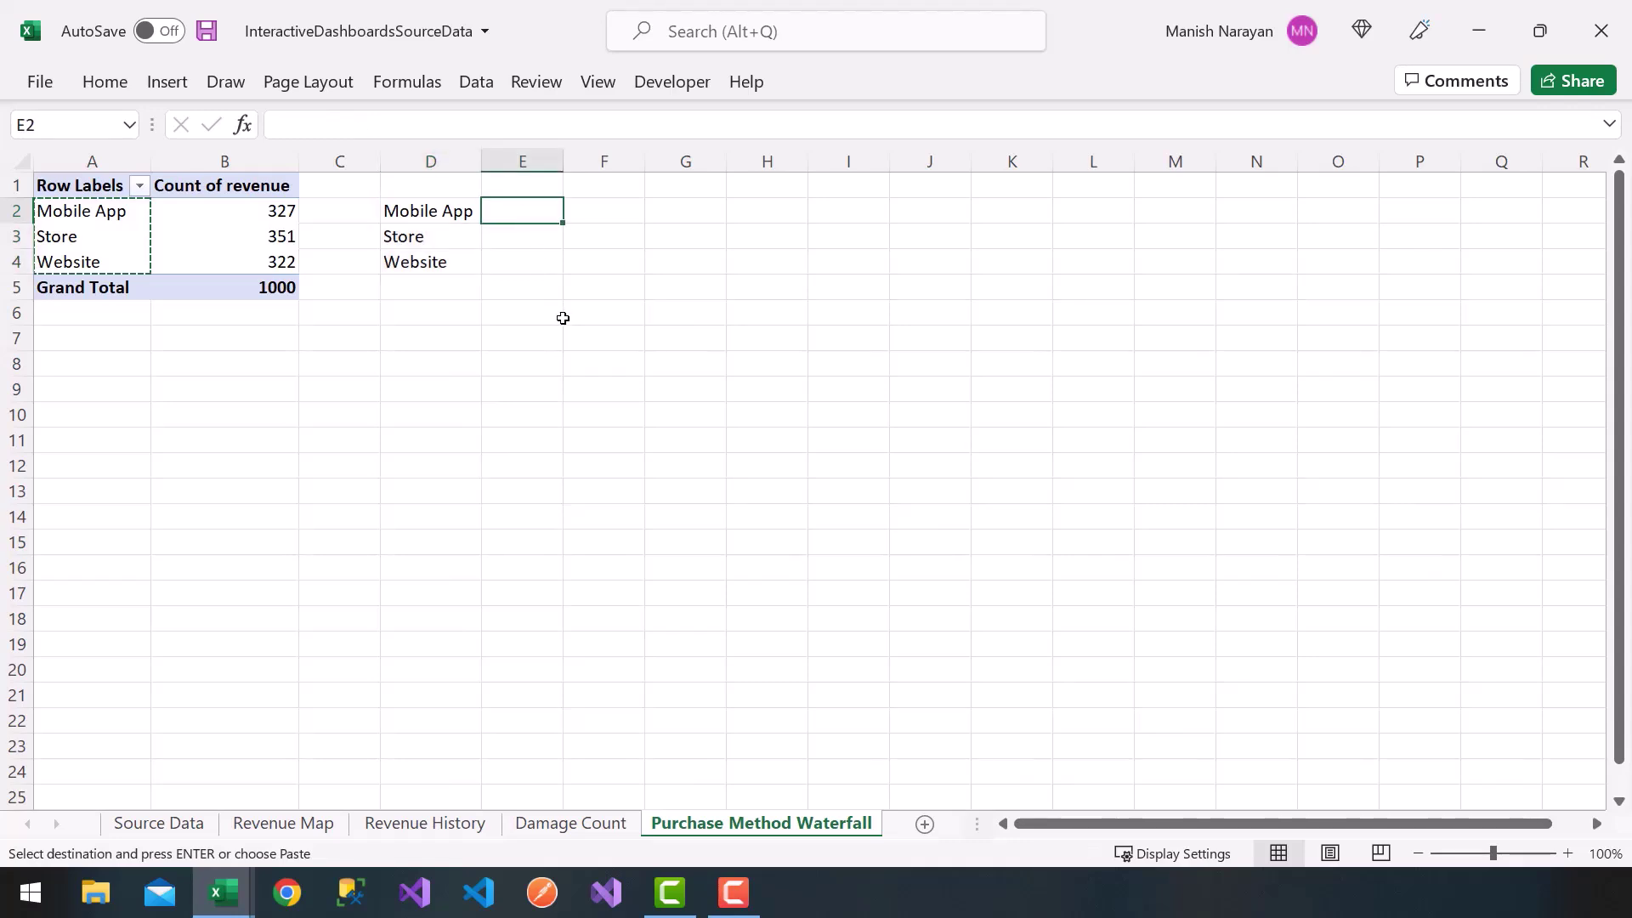
text(=)
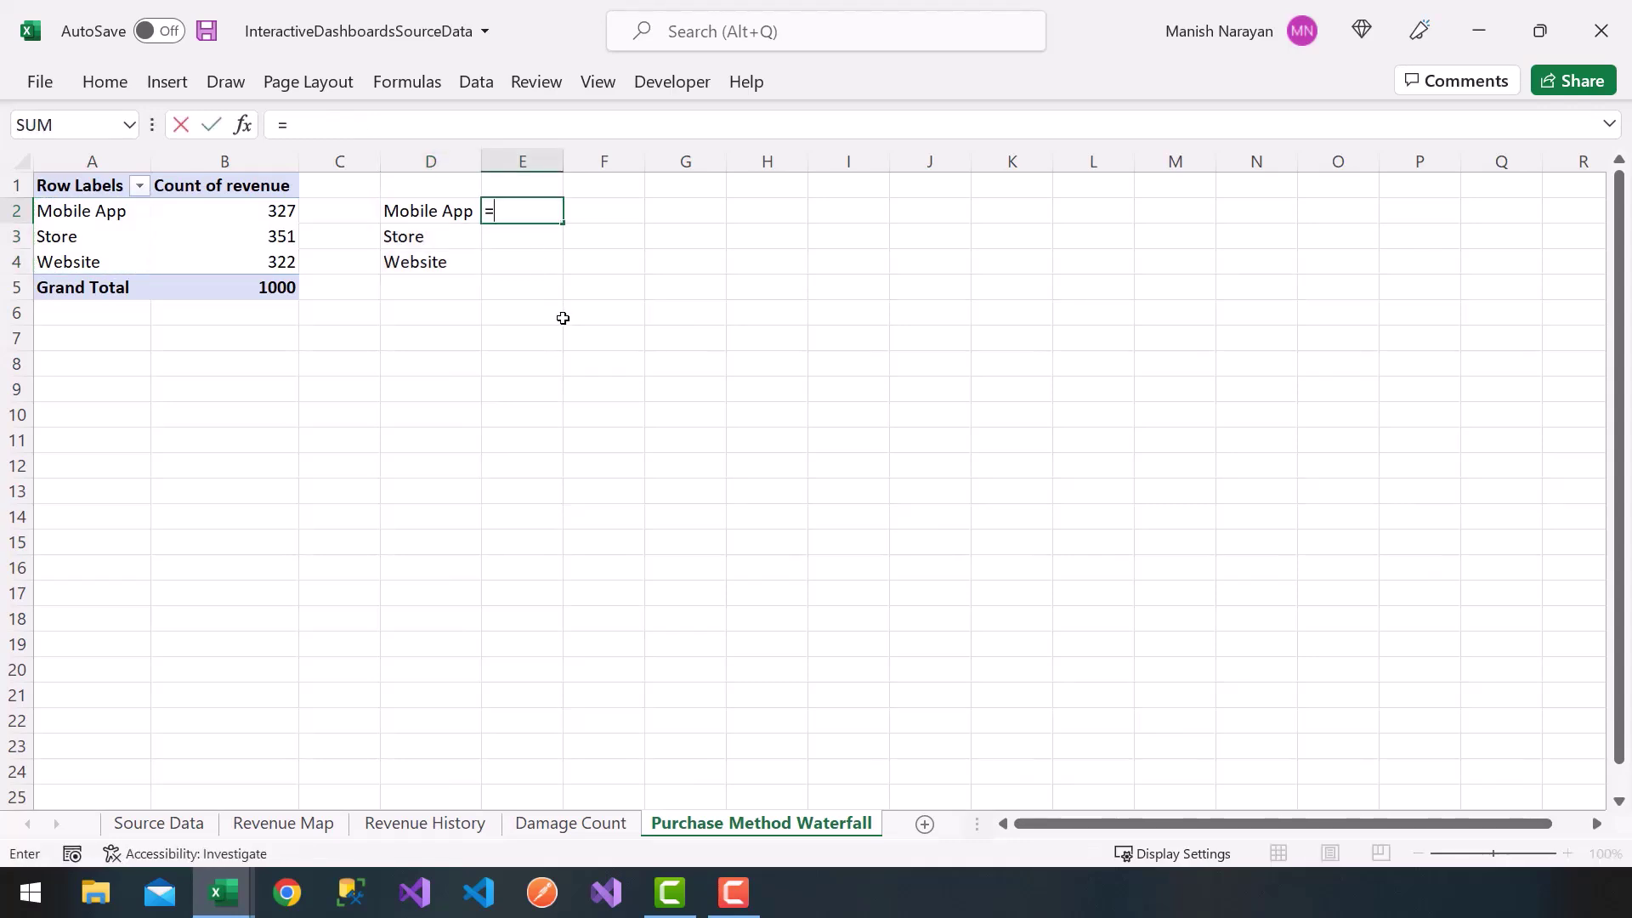
click(272, 211)
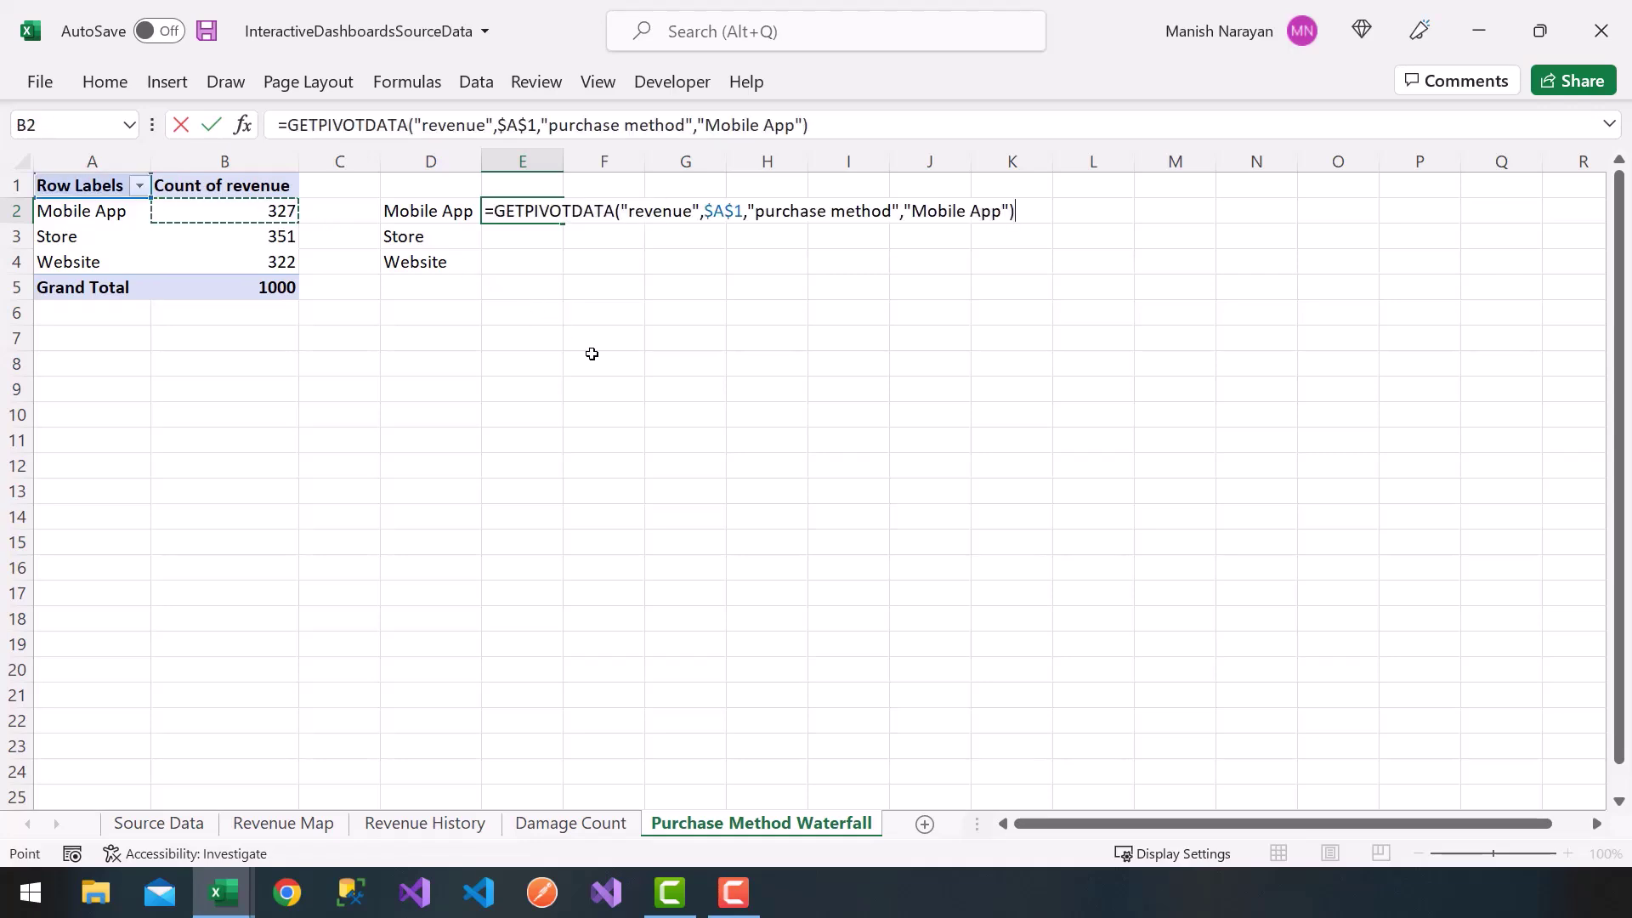
key(Return)
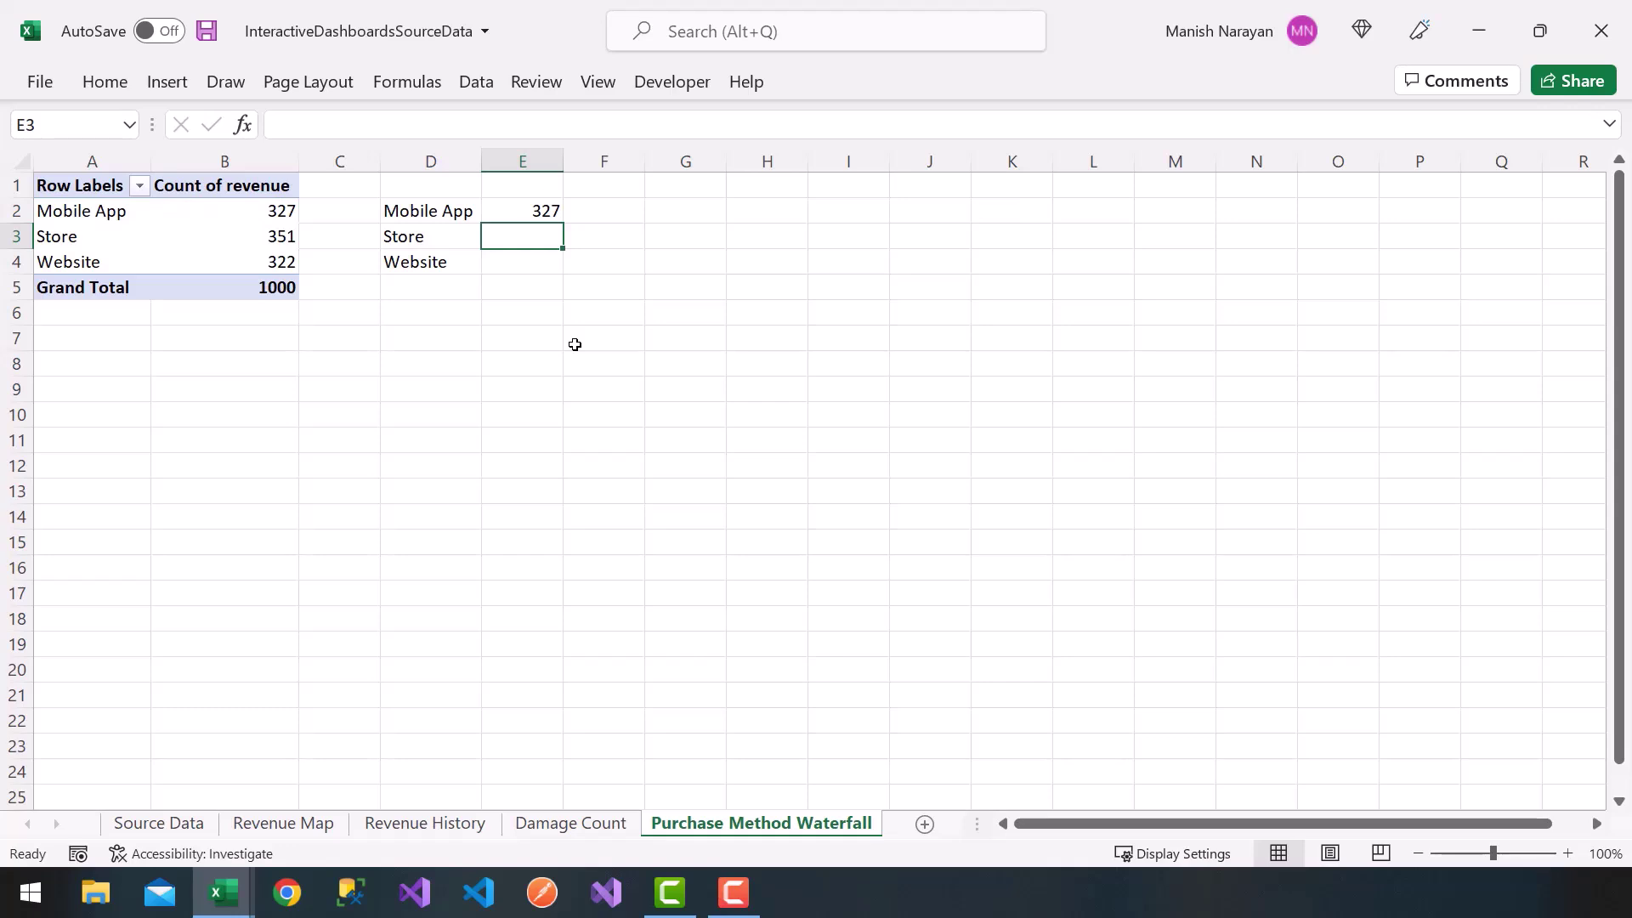
text(=)
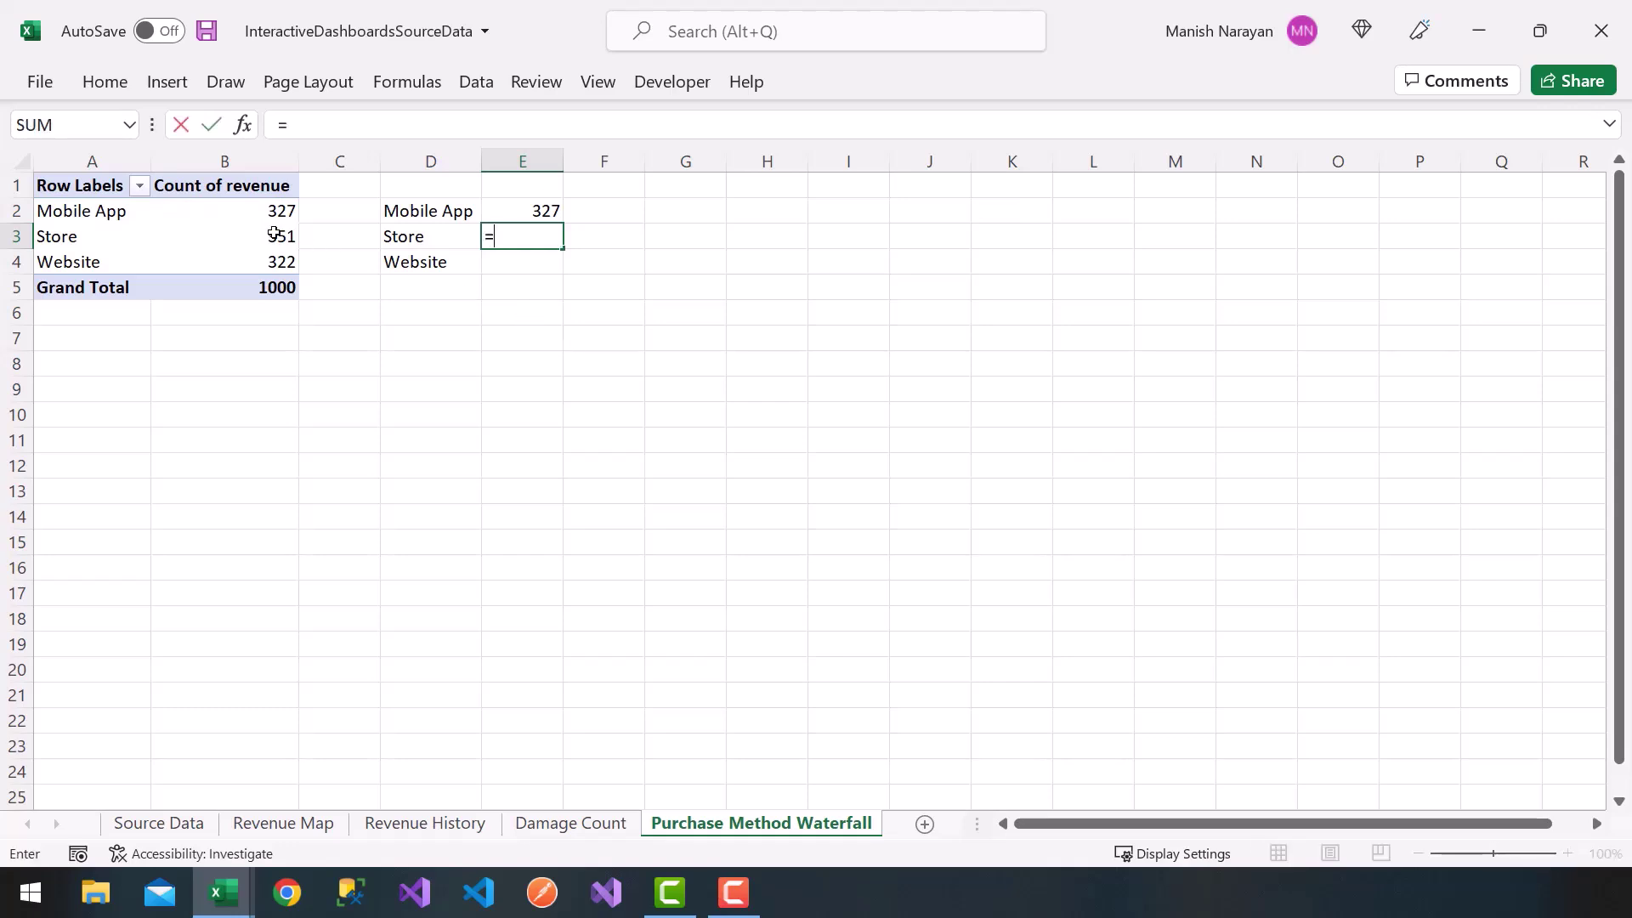
click(237, 232)
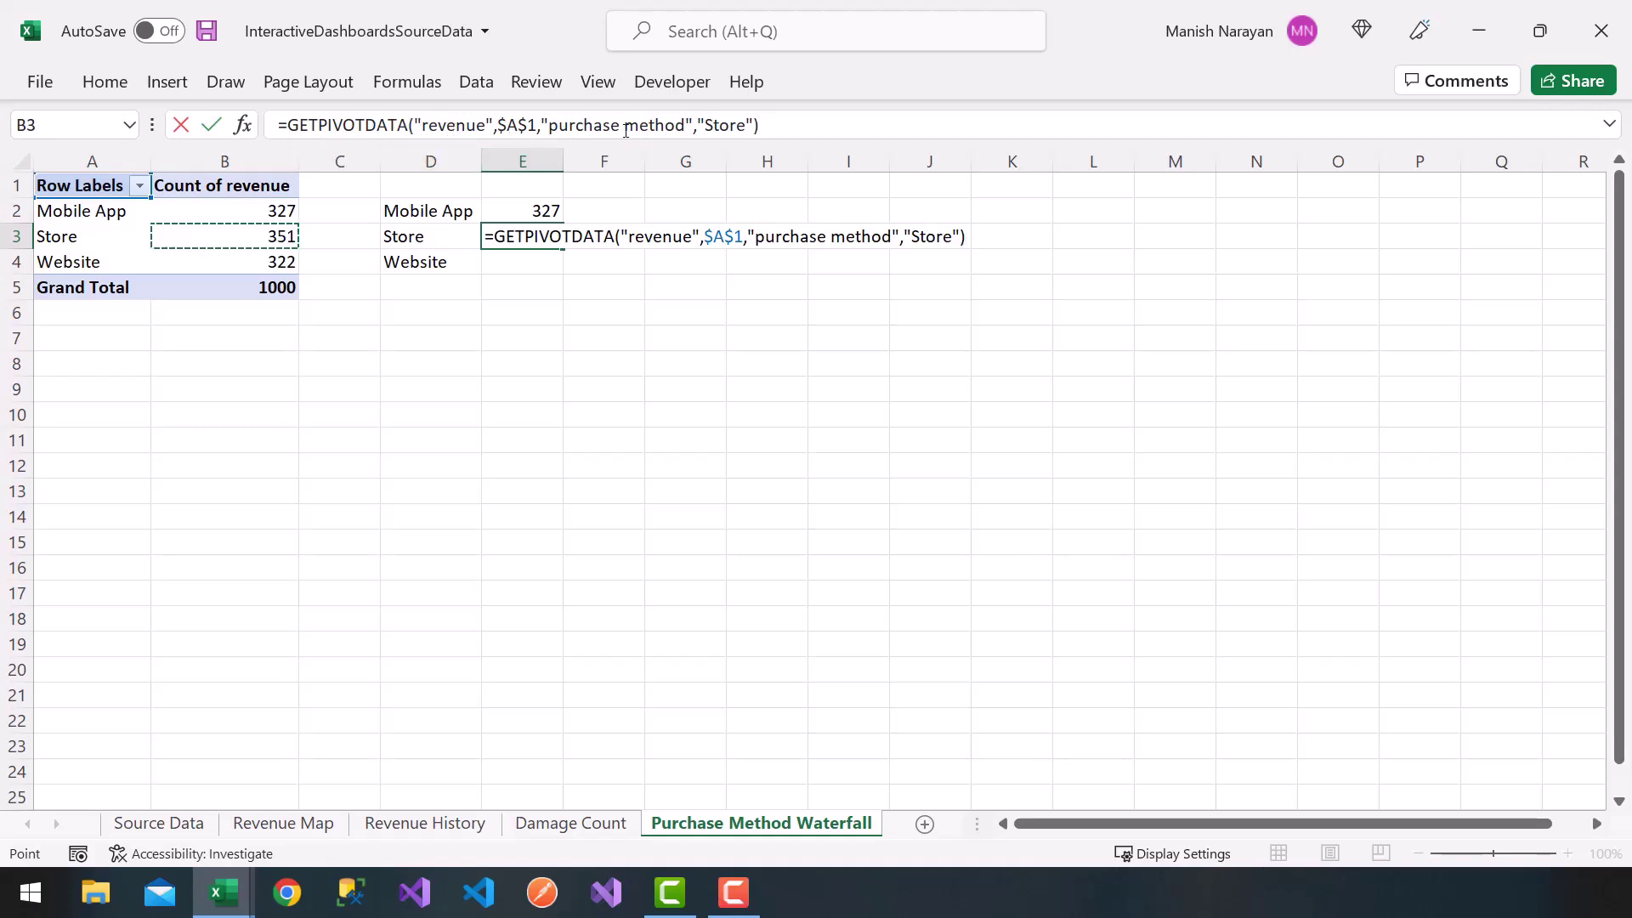
key(Return)
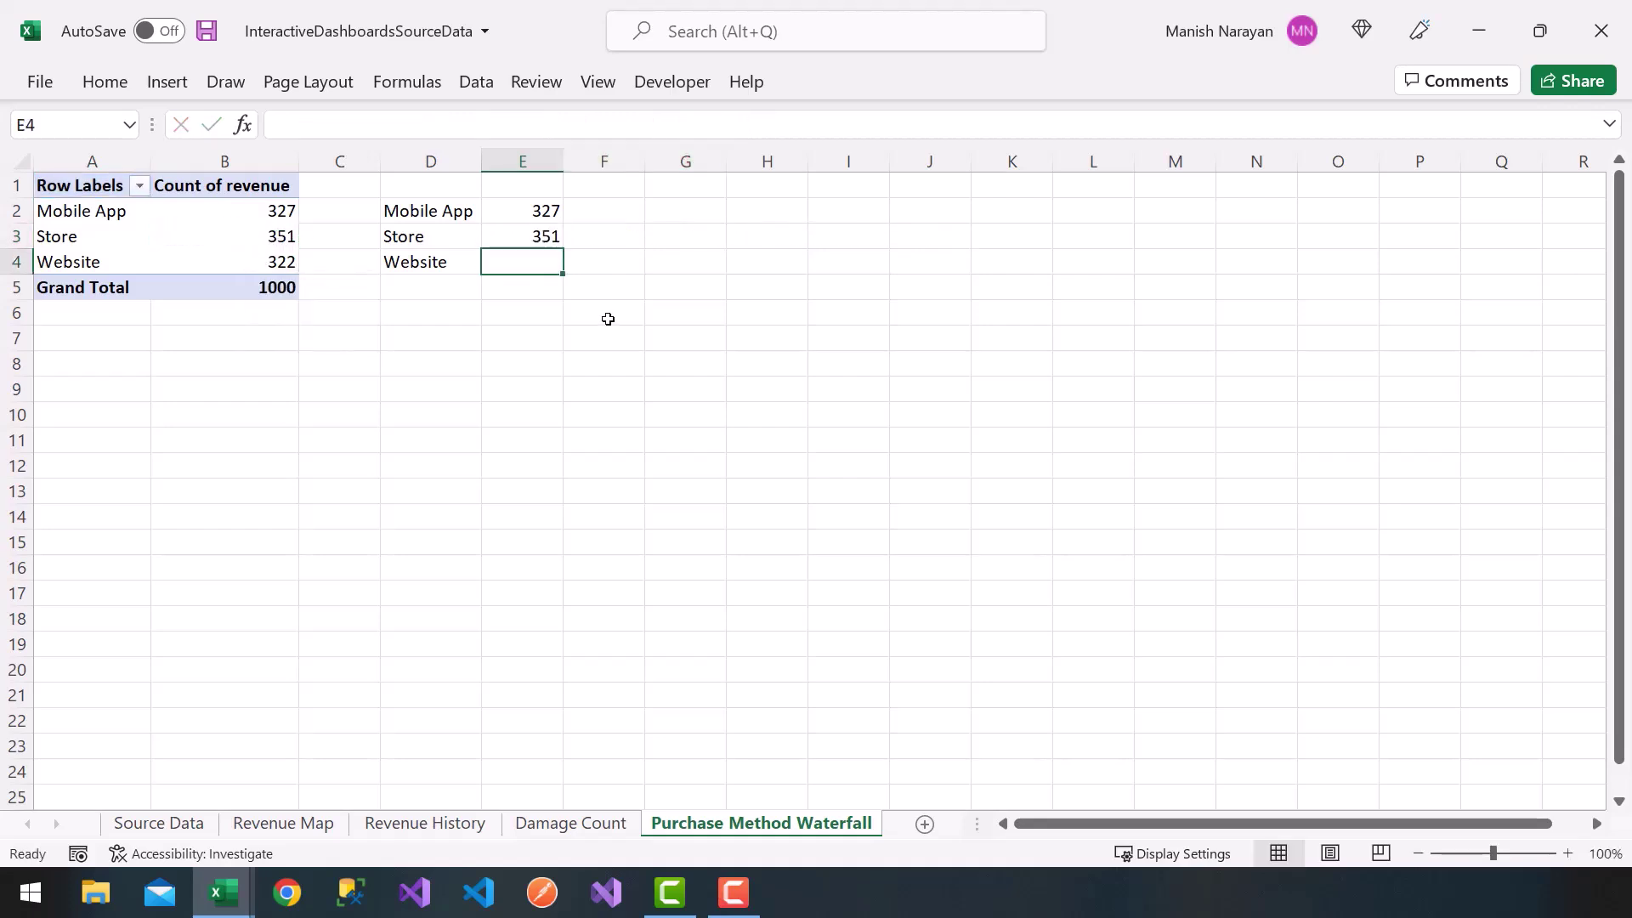
text(=)
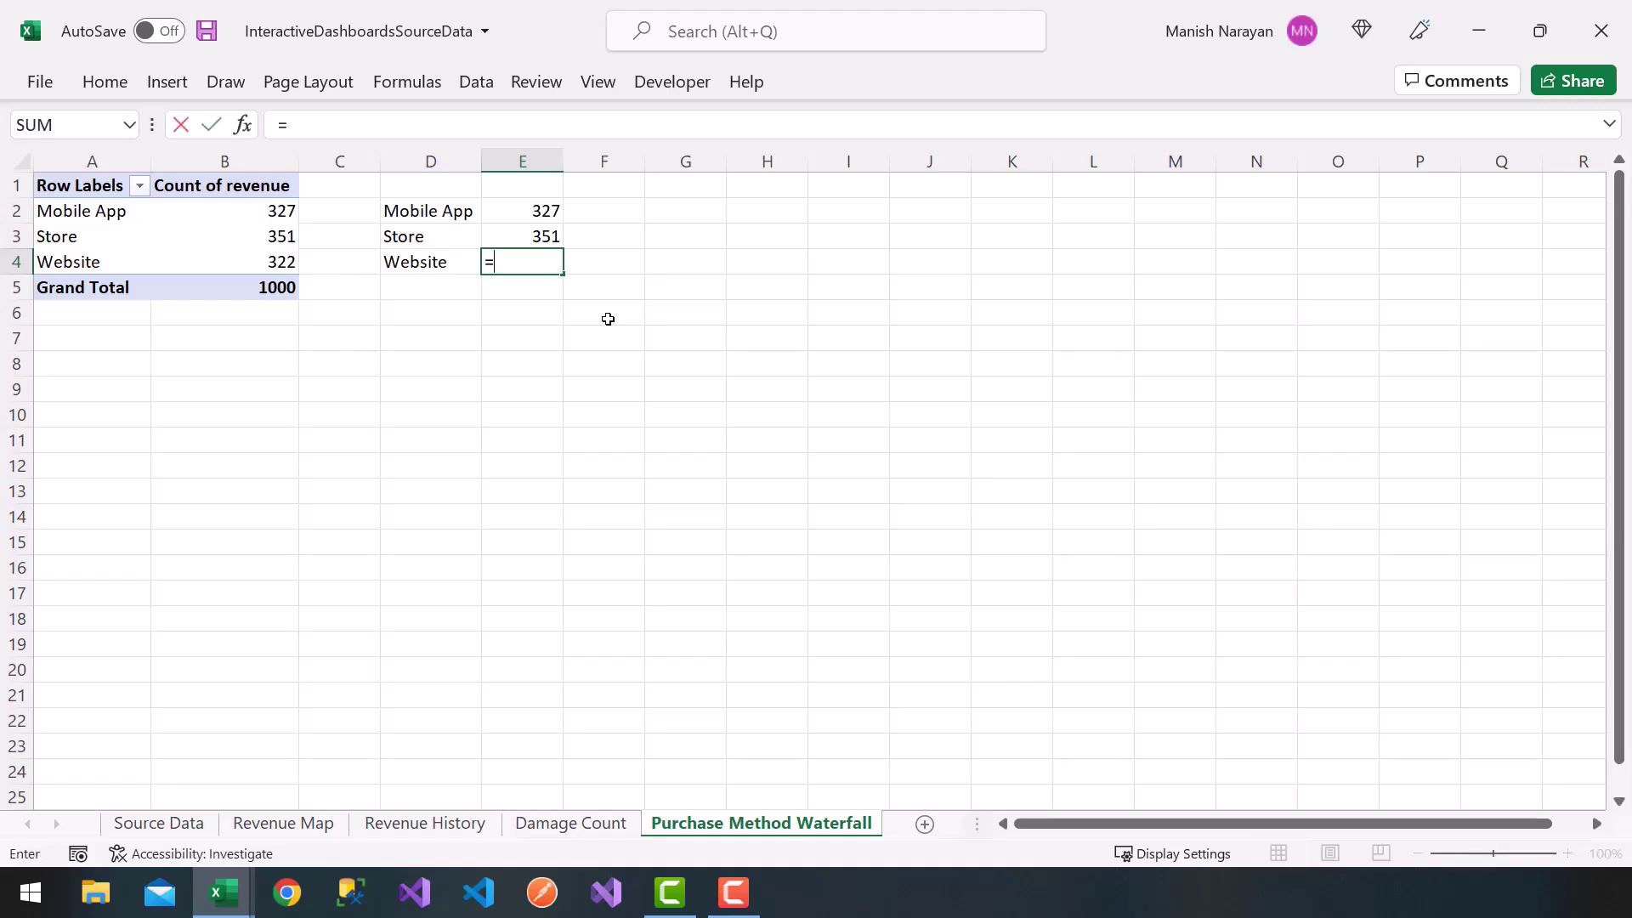
click(251, 264)
key(Return)
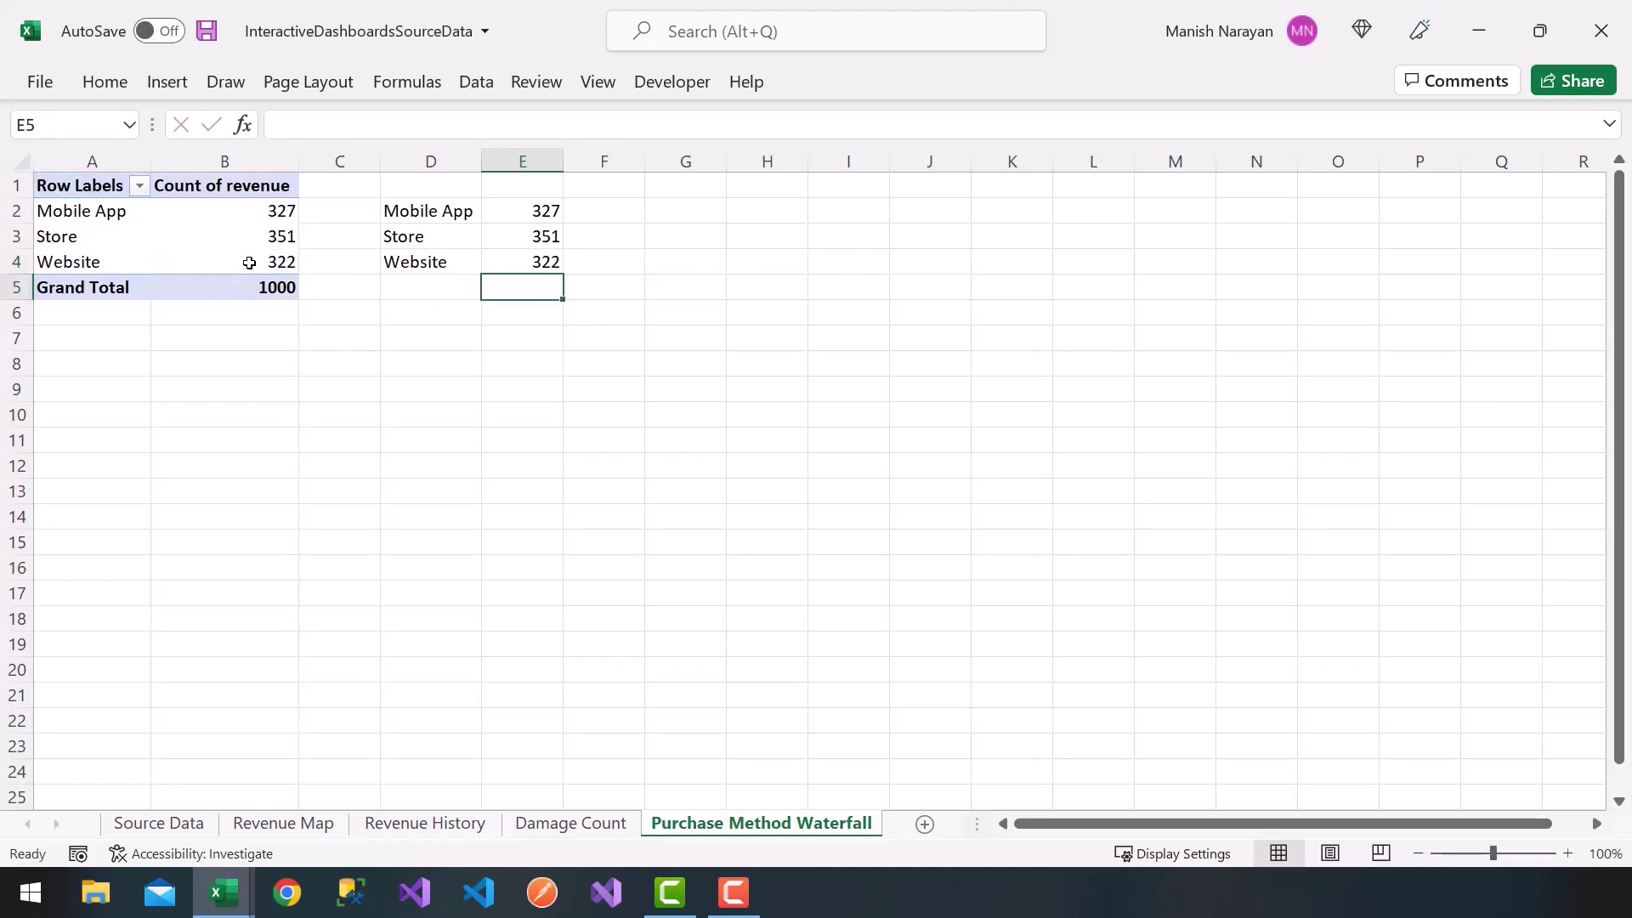
Copy the Grand Total label to D5 and link E5 to the pivot's grand total 1000
click(115, 288)
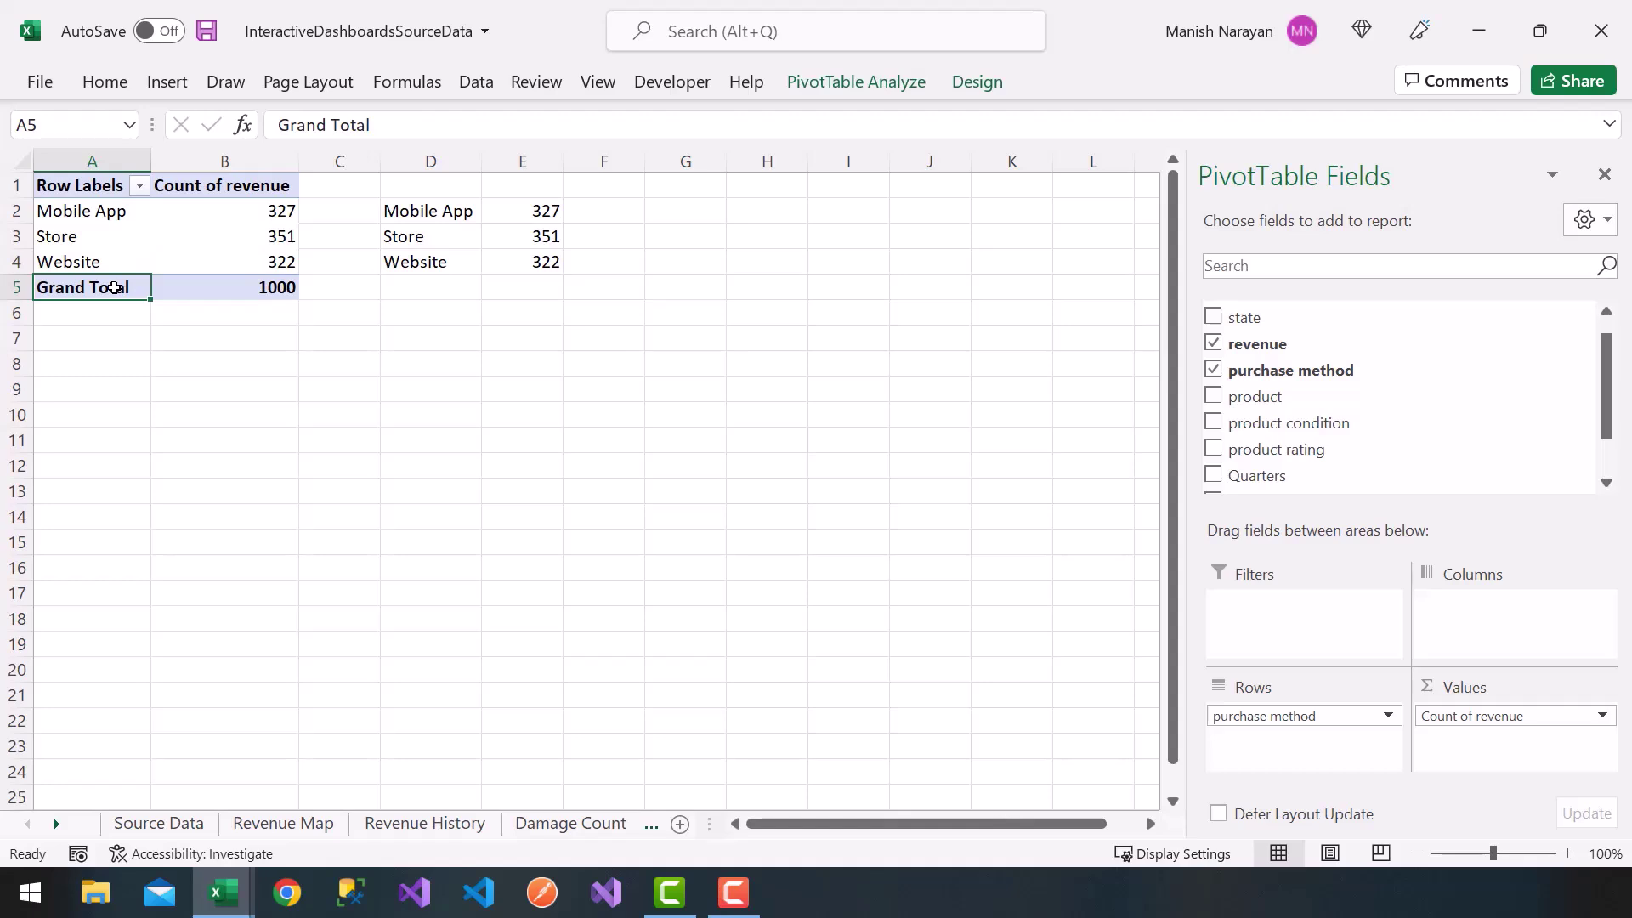
key(ctrl+c)
click(432, 289)
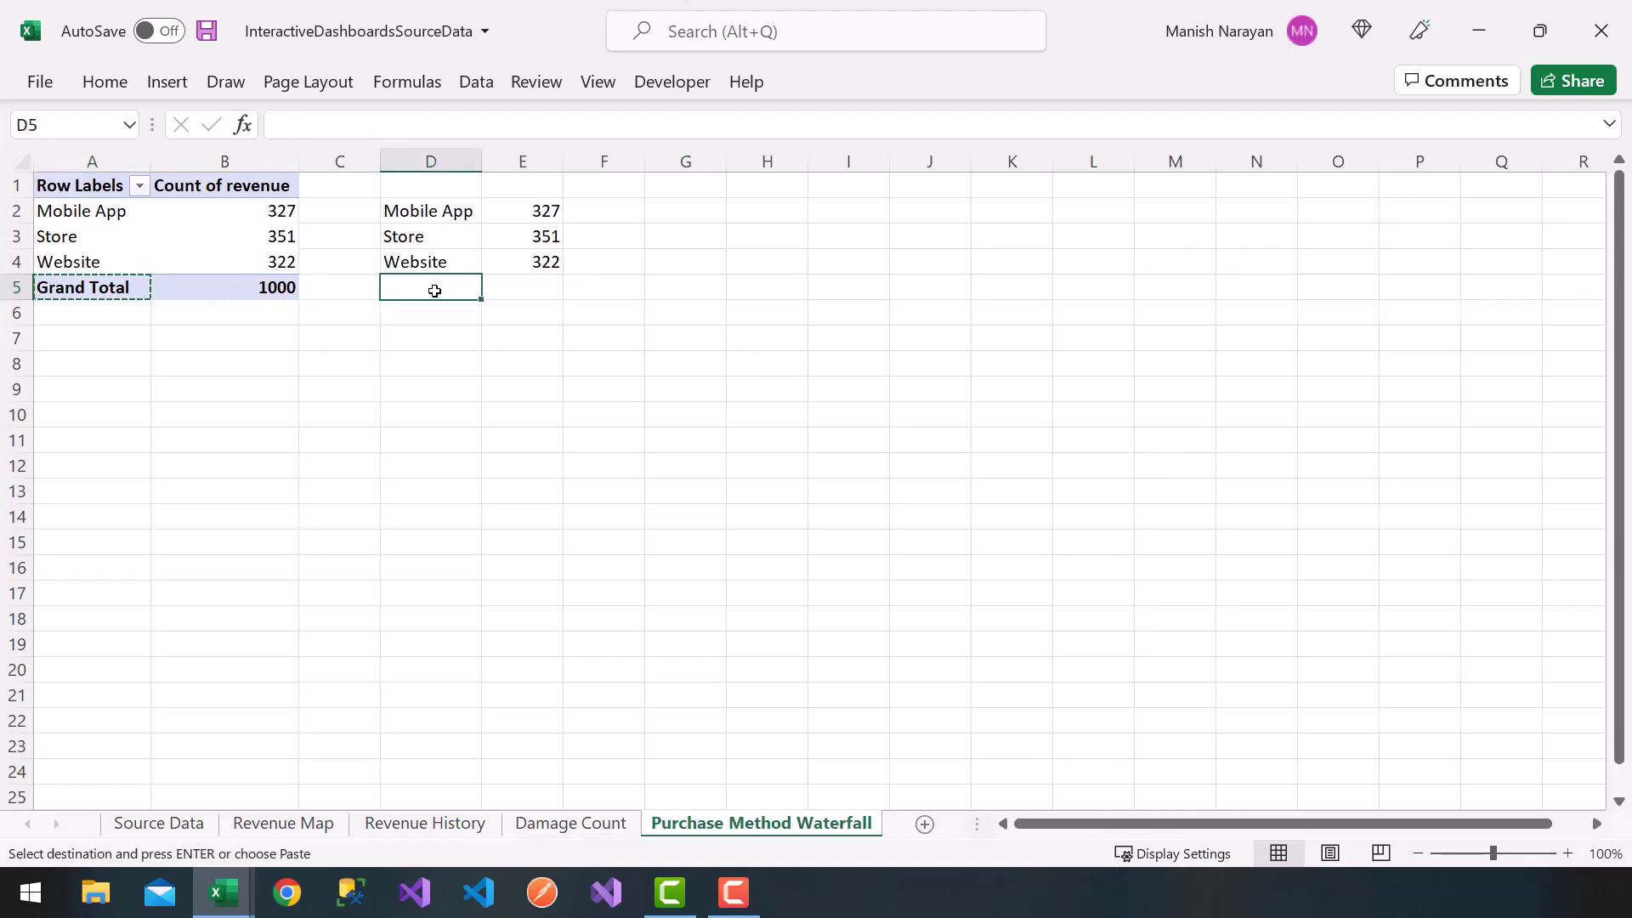
key(ctrl+v)
click(529, 294)
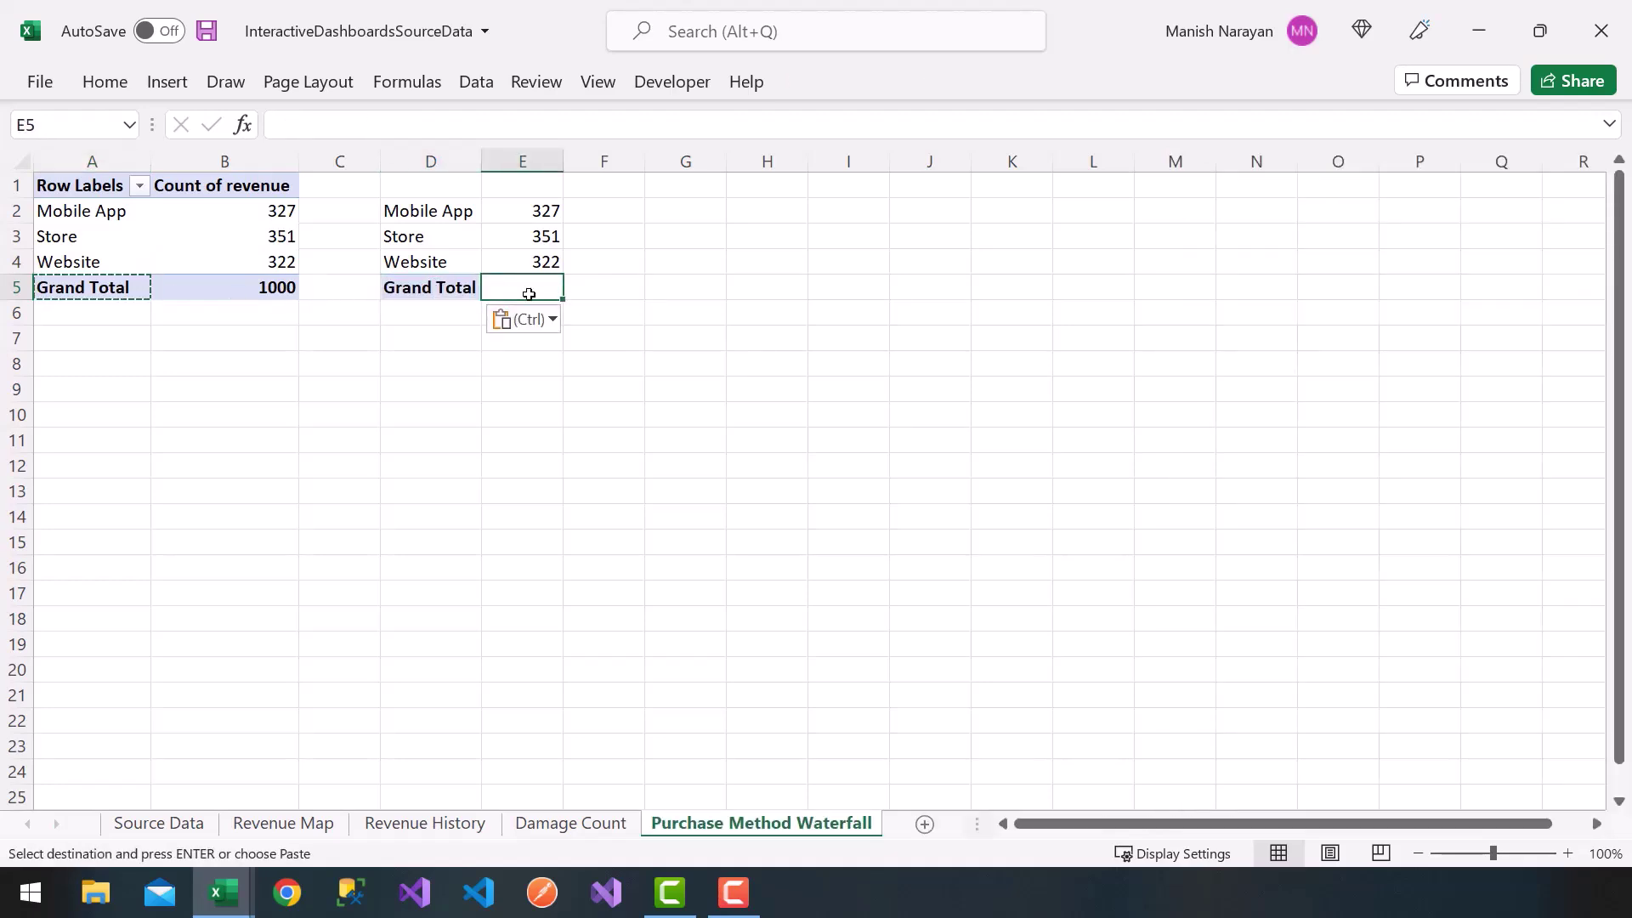
text(=)
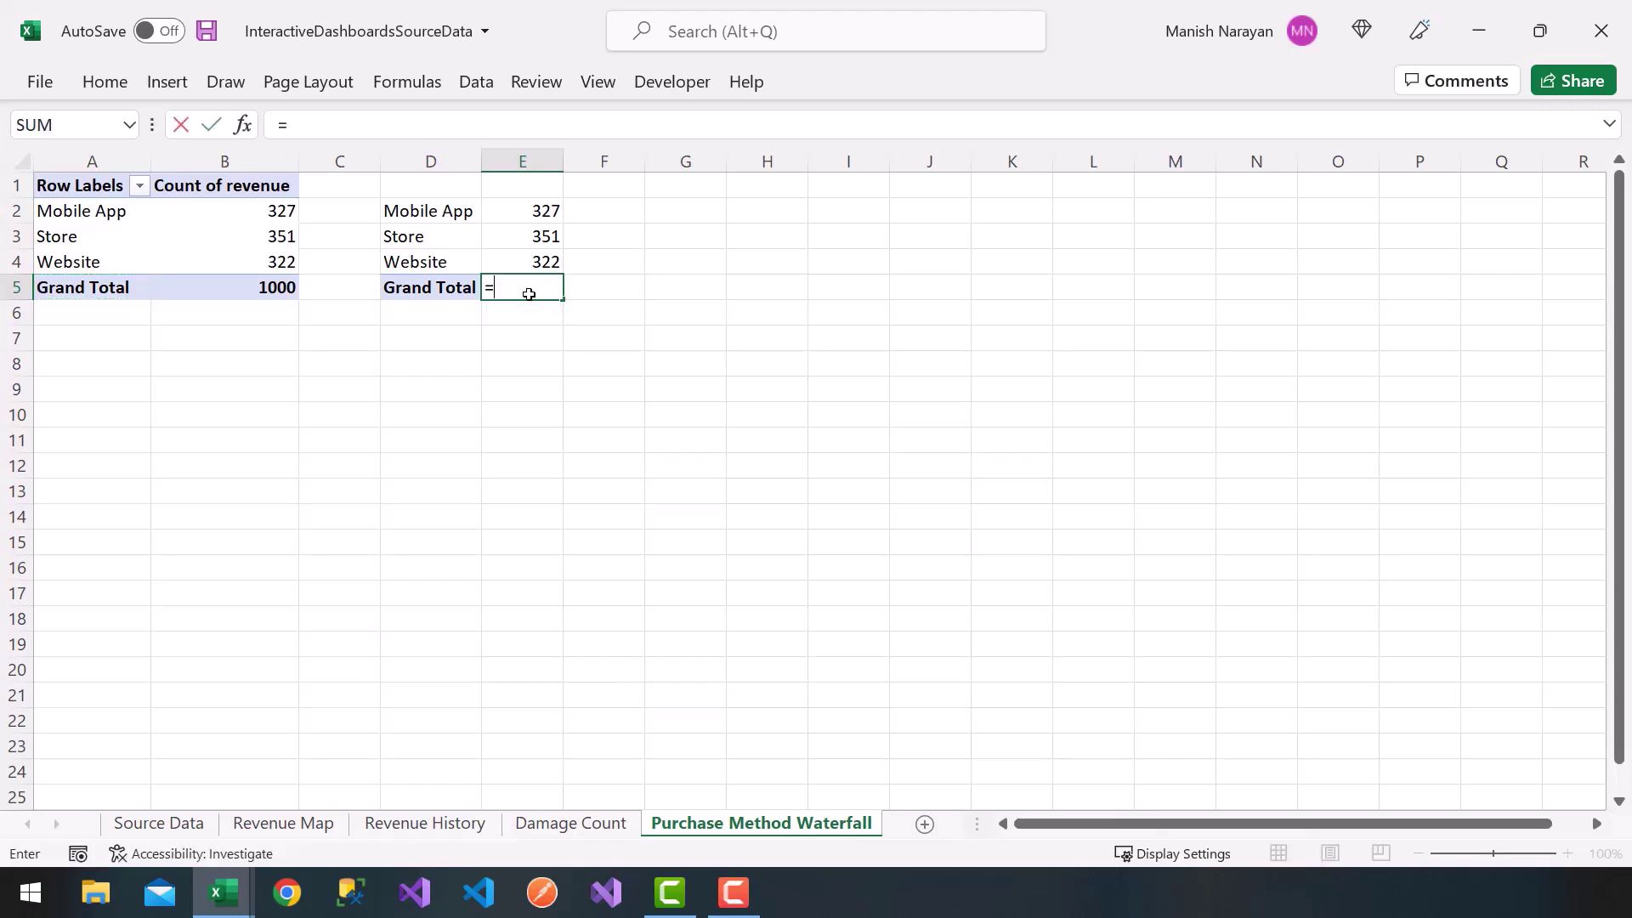
click(279, 284)
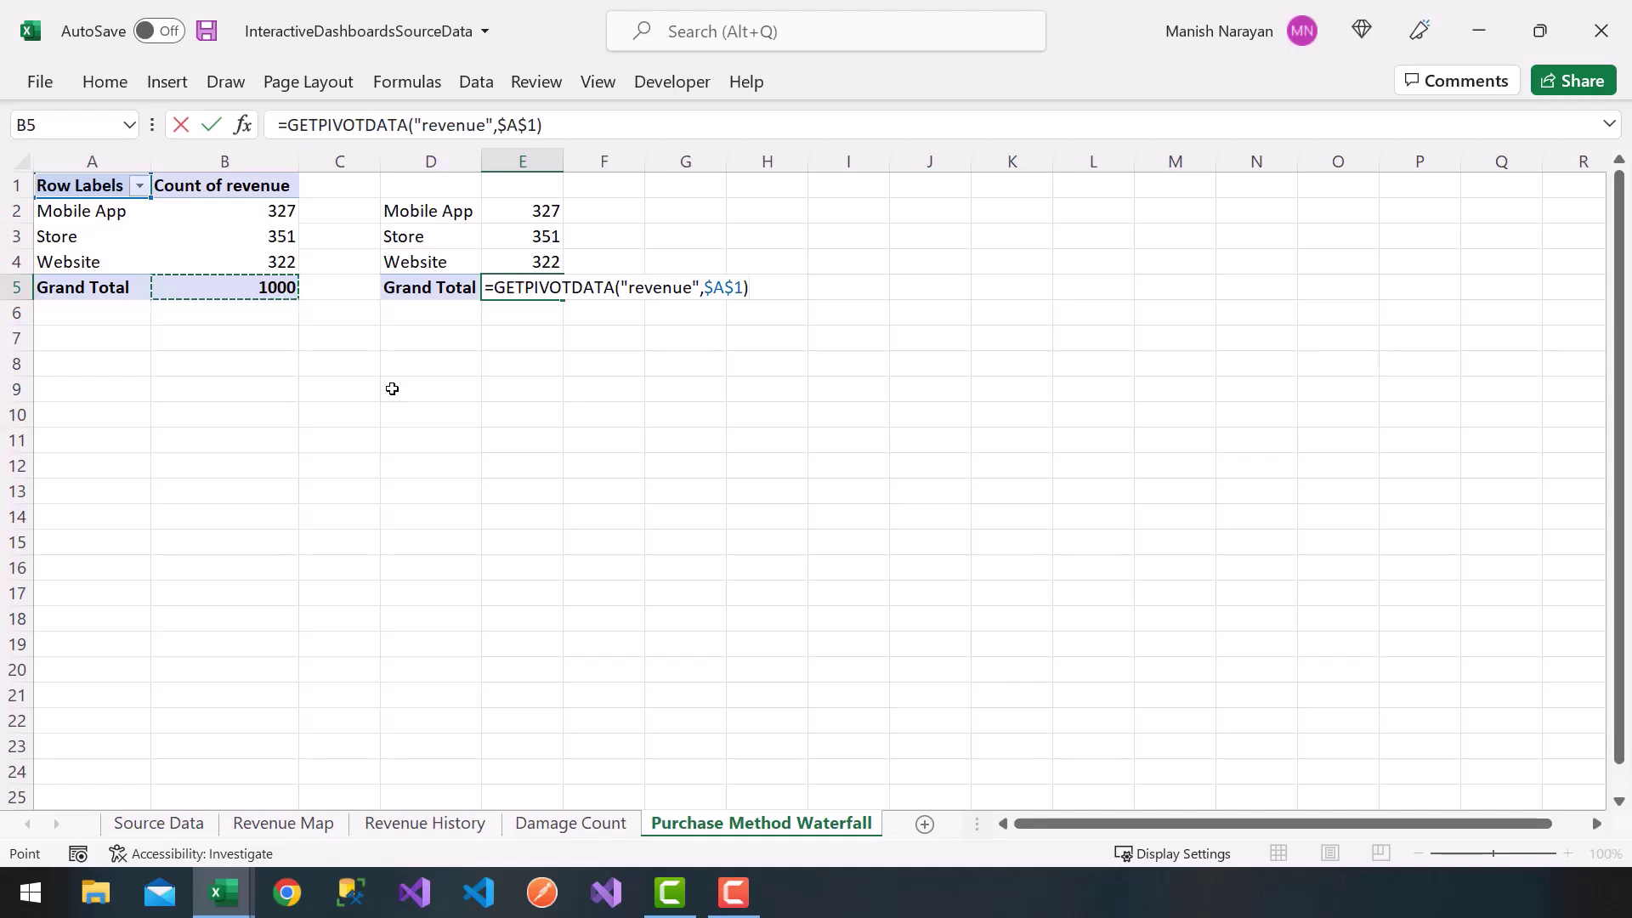
key(Return)
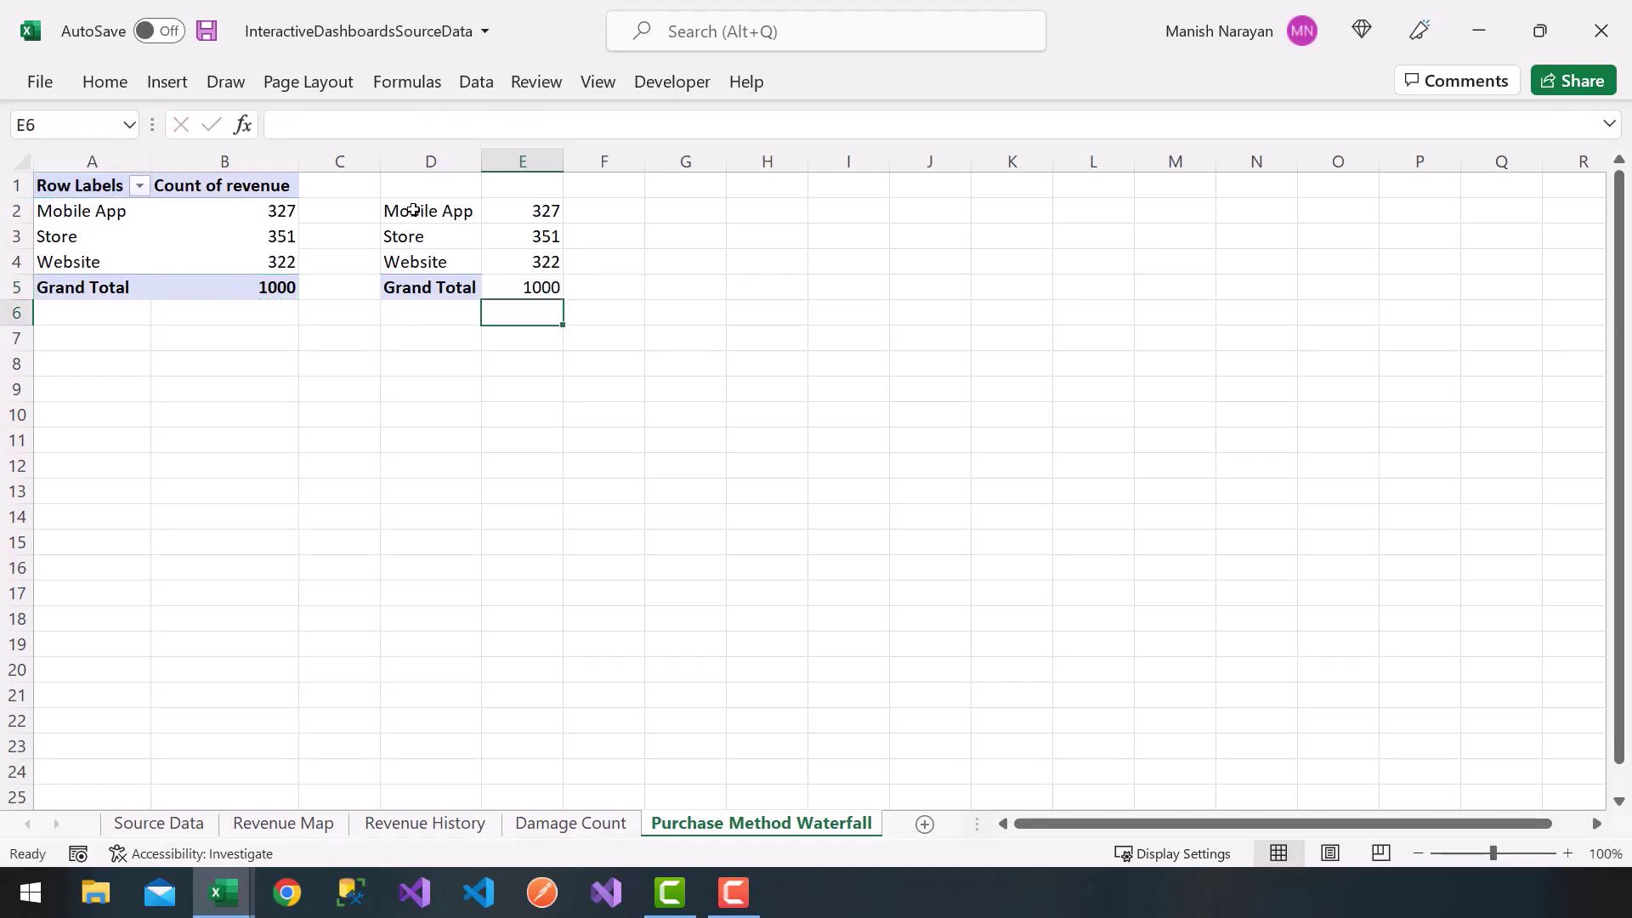
Insert a Waterfall chart from the helper table D2:E5
drag(413, 210, 512, 289)
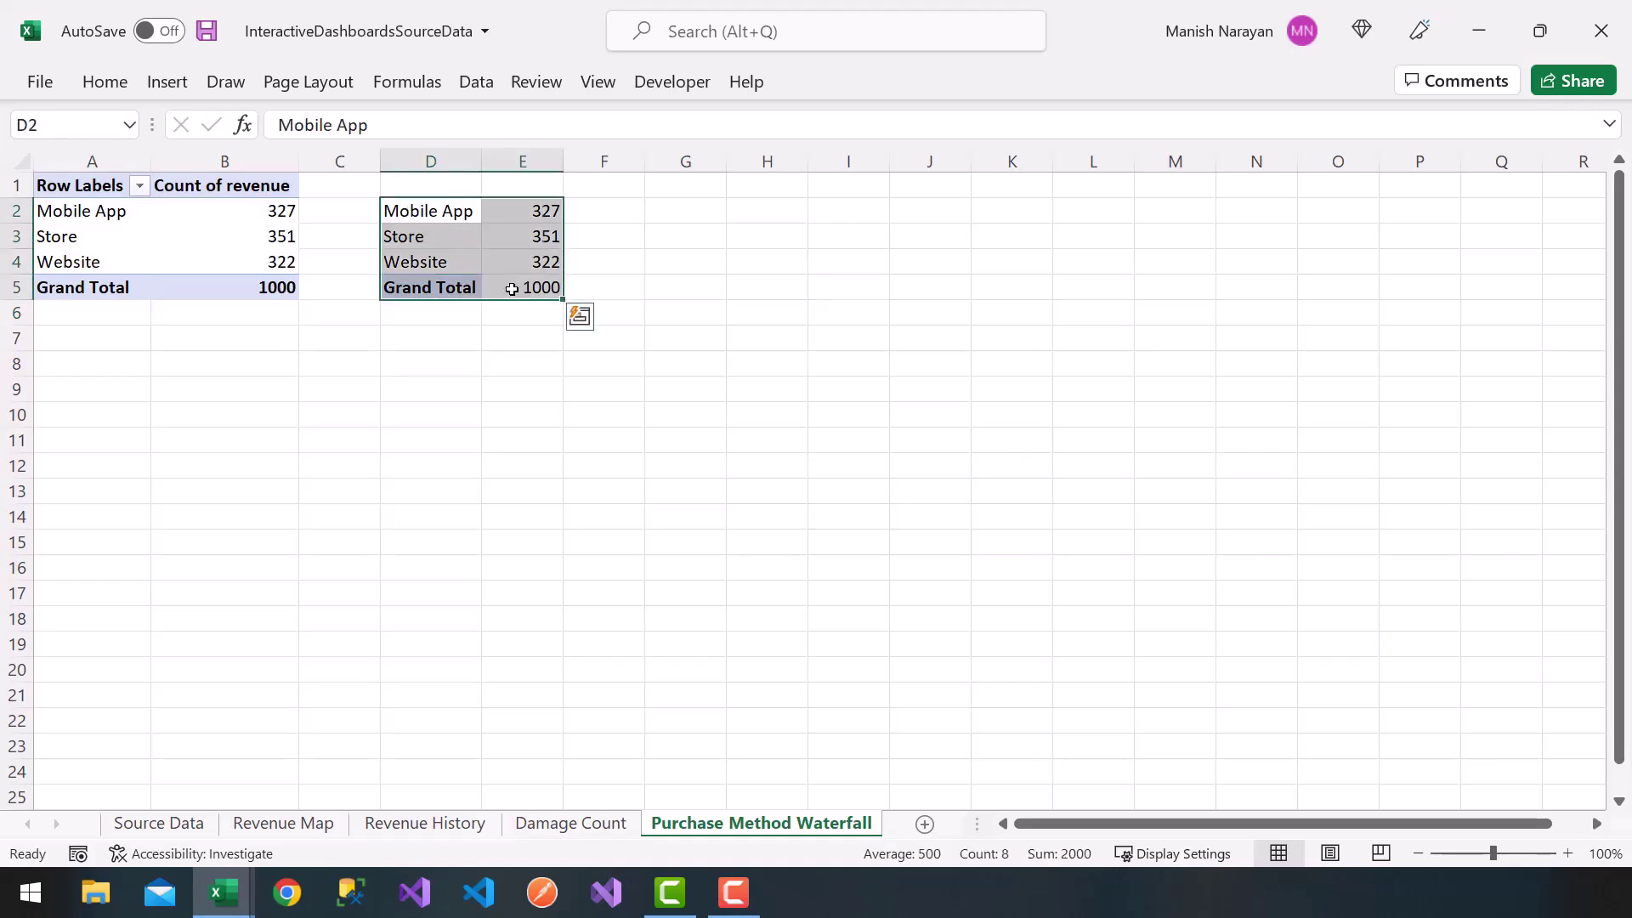
click(170, 85)
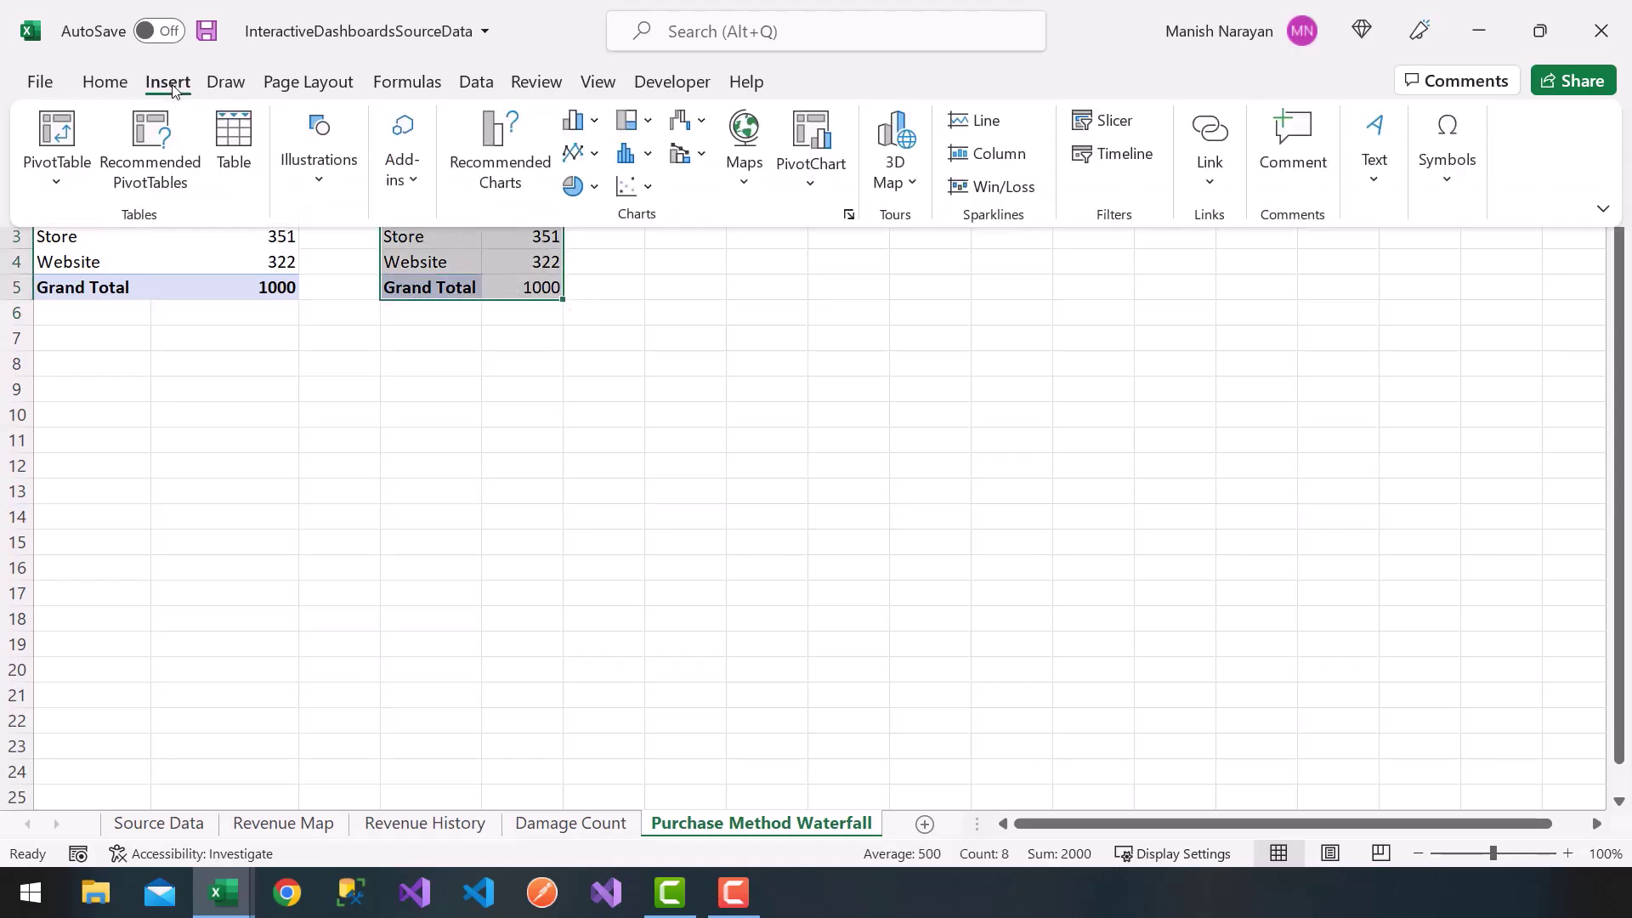
click(704, 128)
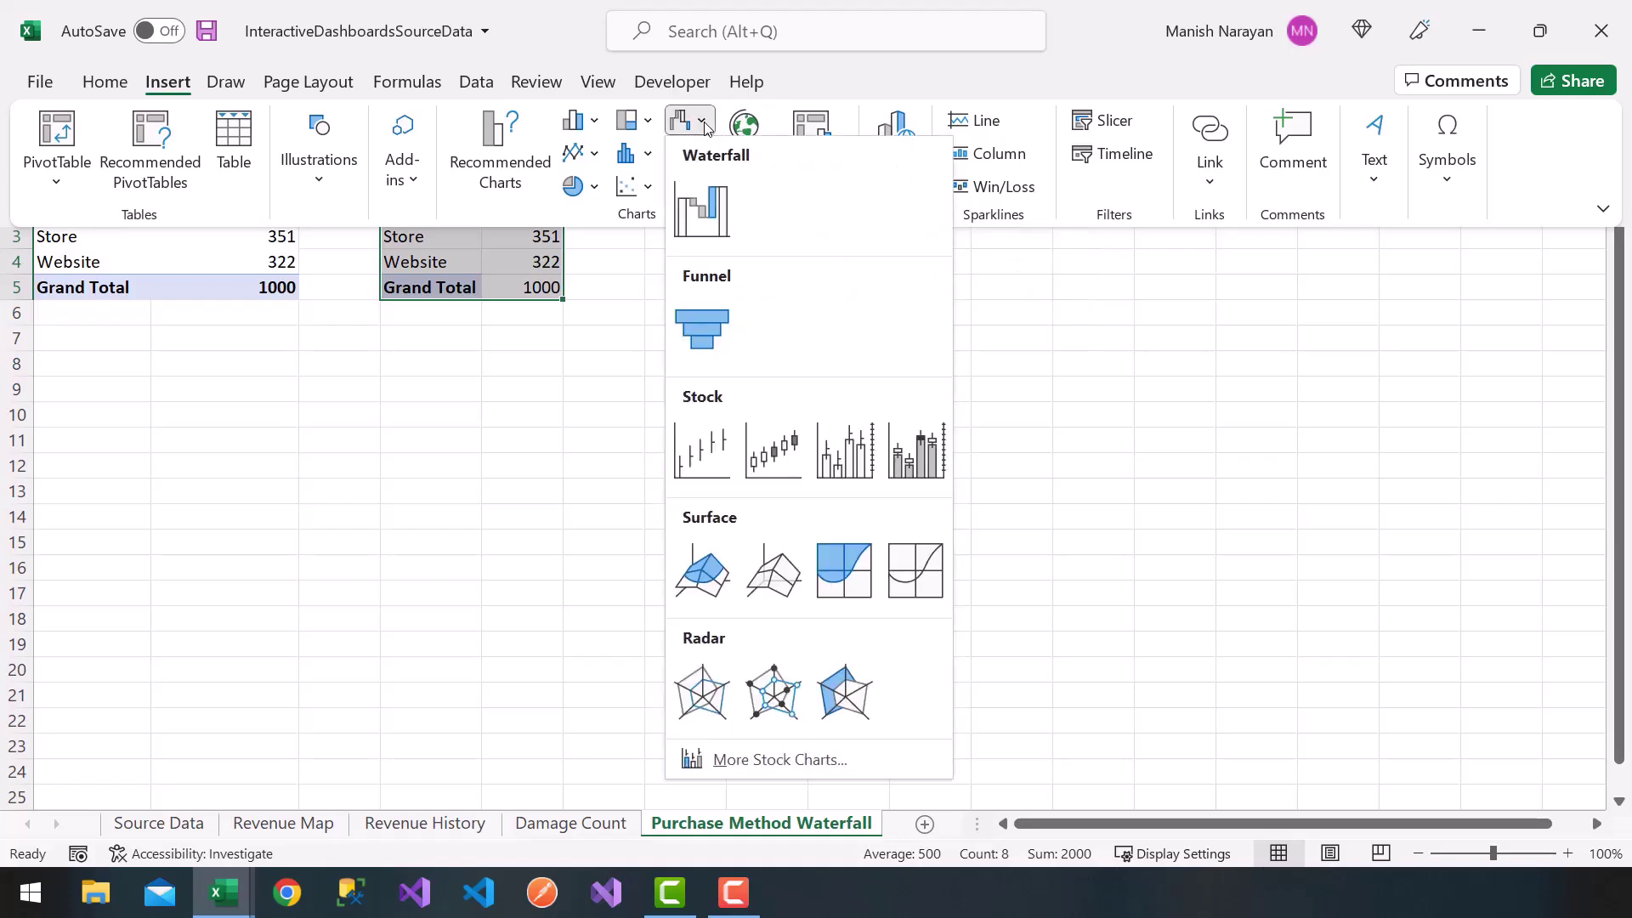
click(706, 228)
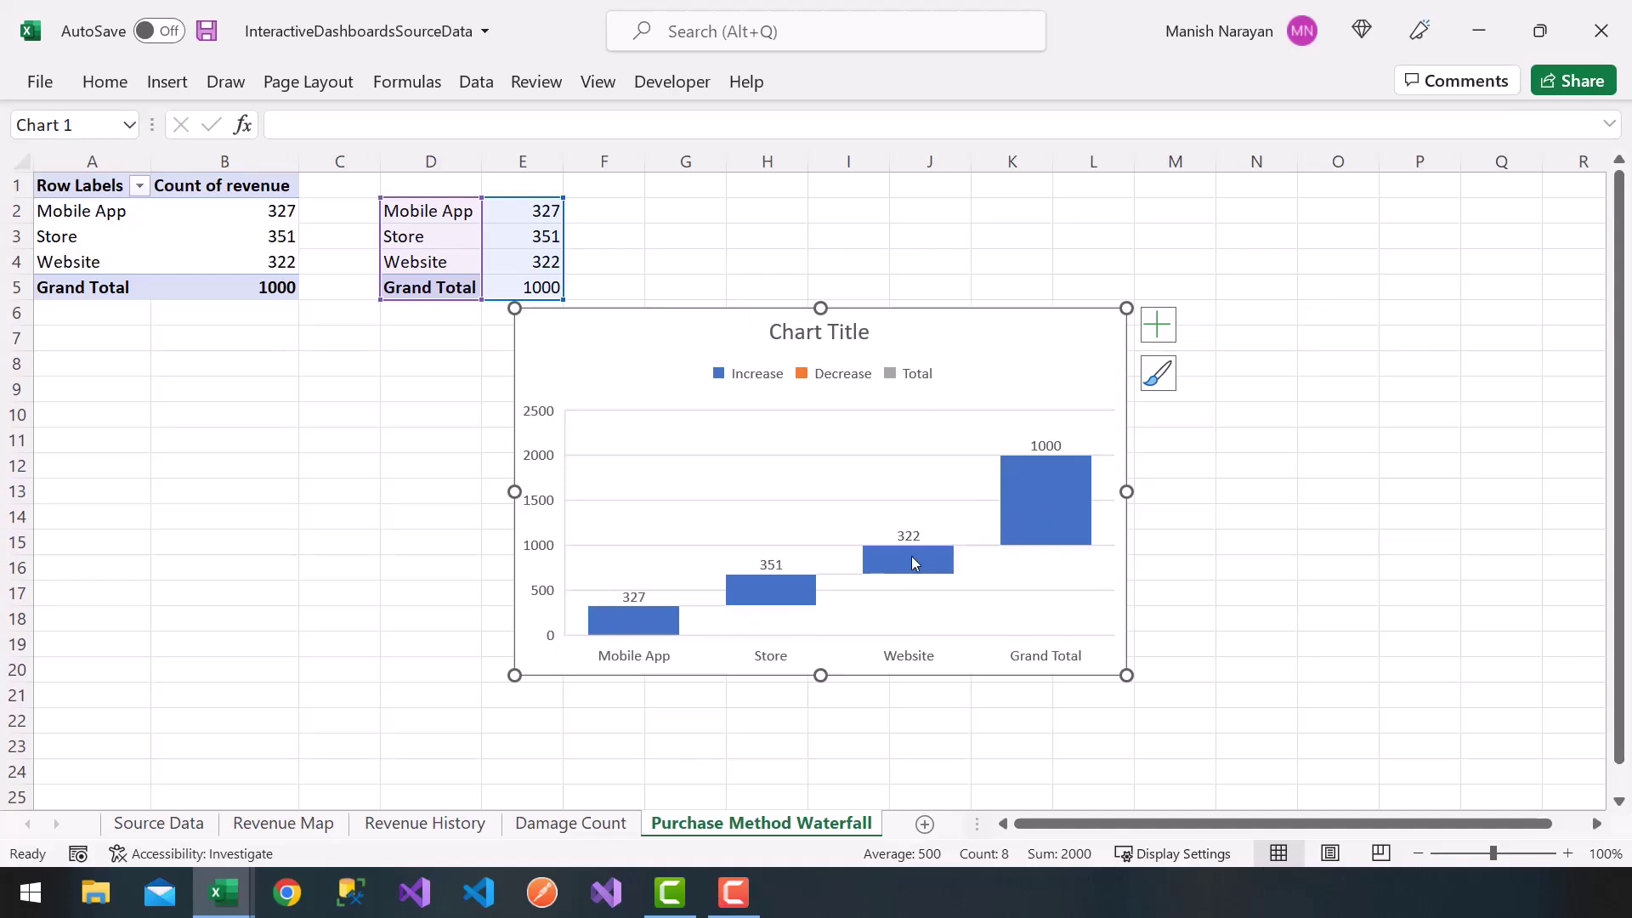
Mark the Grand Total data point with 'Set as total' so it rises from zero to 1000
click(451, 541)
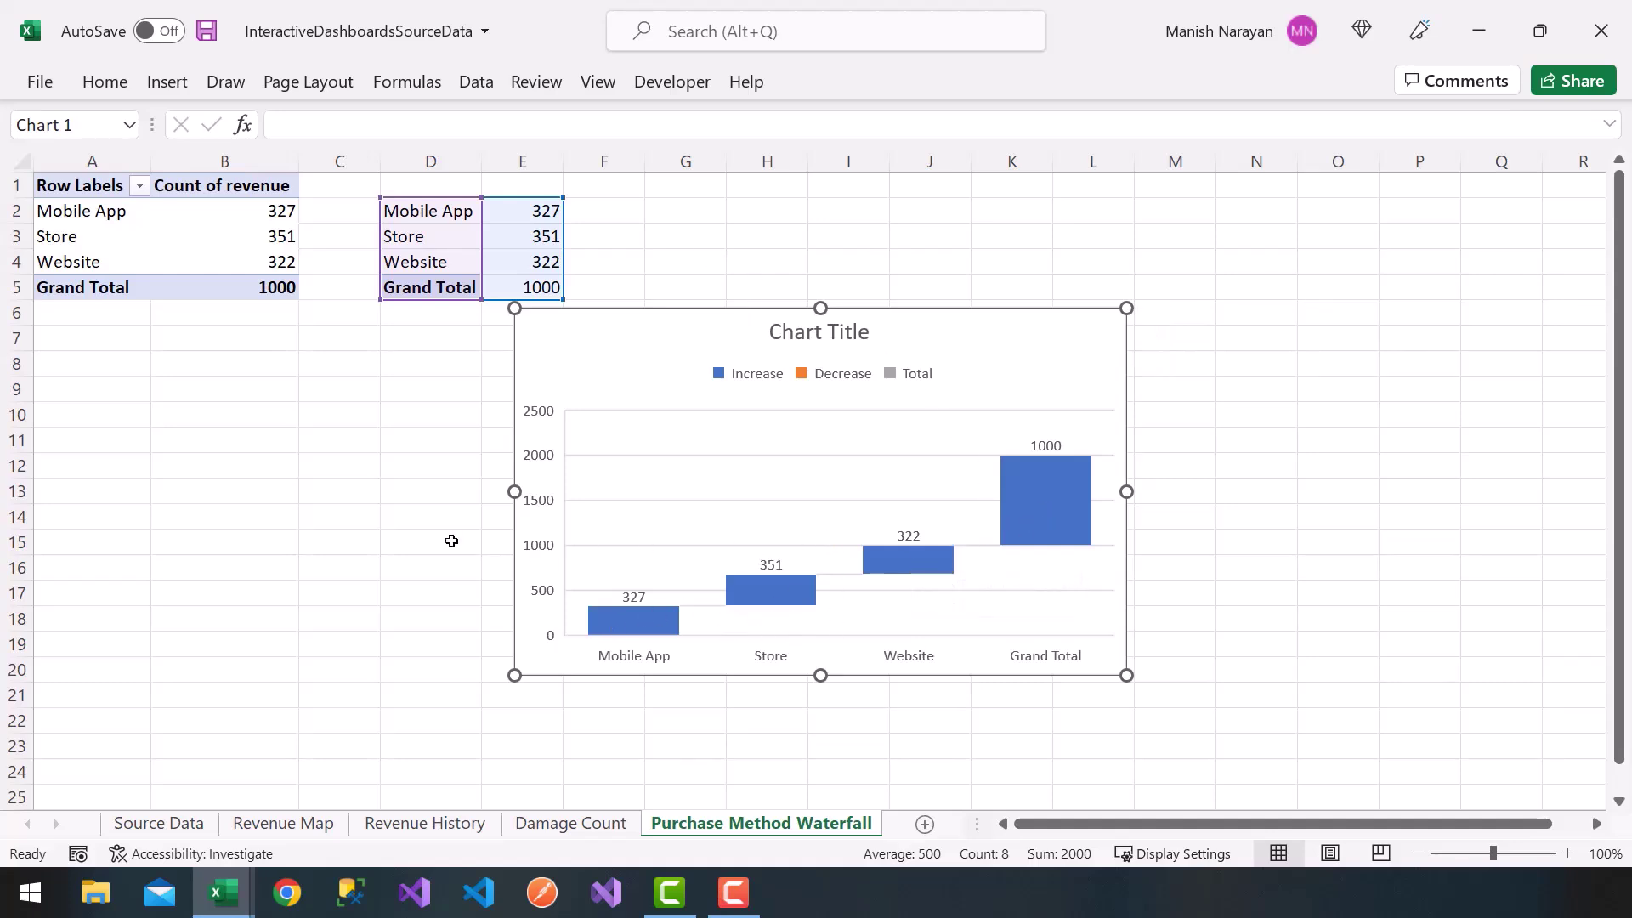
click(1054, 520)
click(1038, 505)
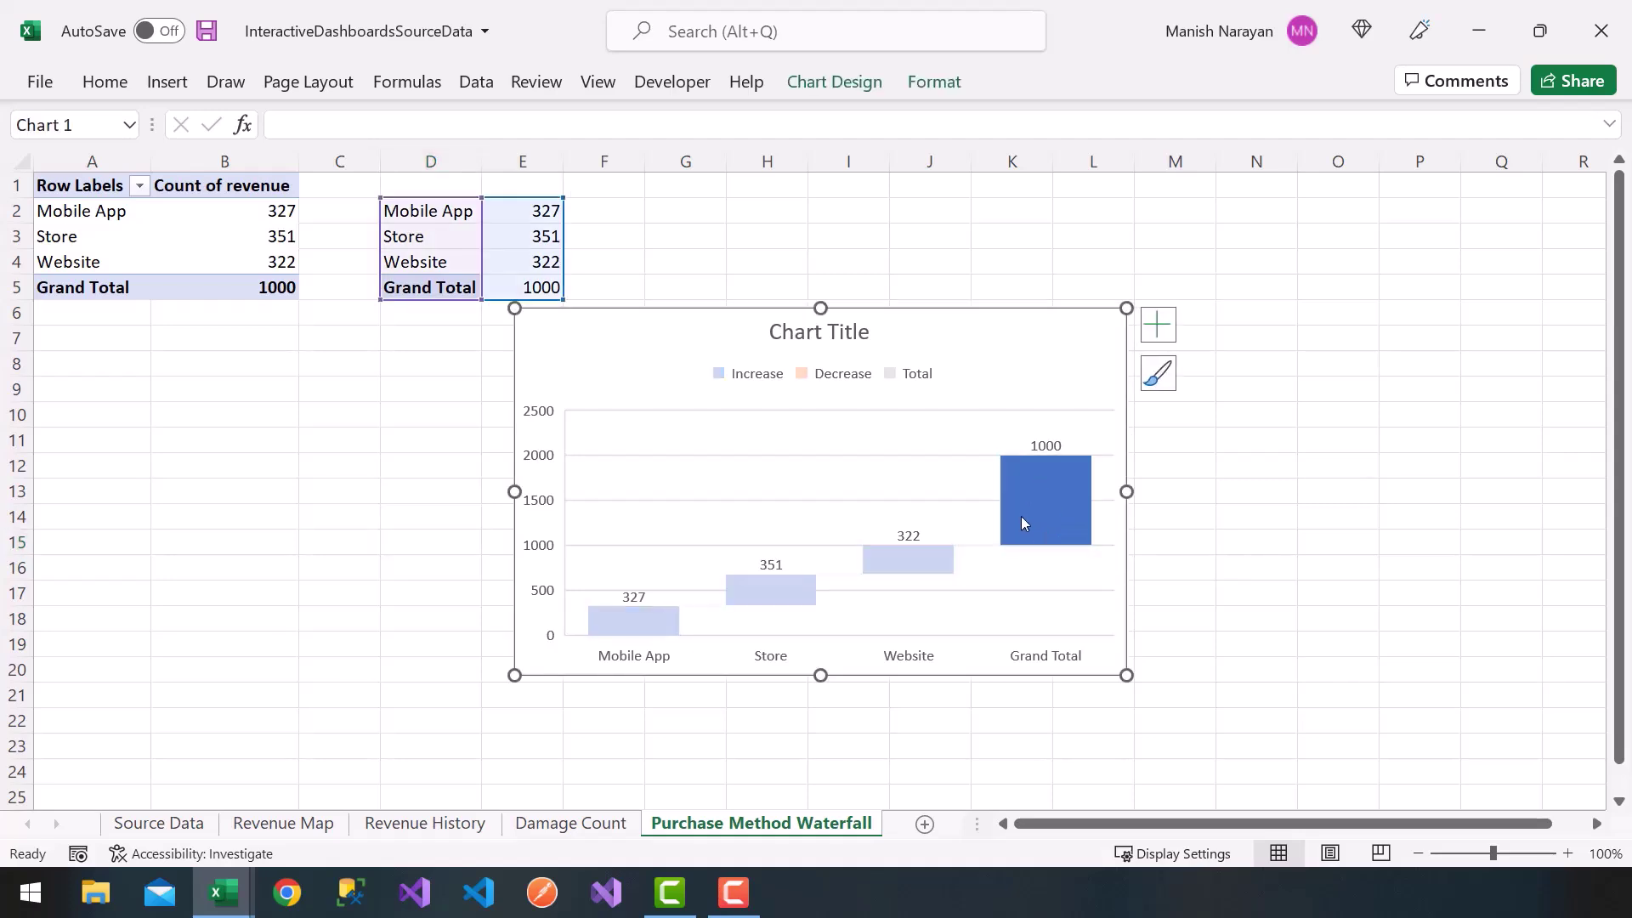
click(1025, 500)
click(1035, 517)
double_click(1032, 522)
click(1032, 511)
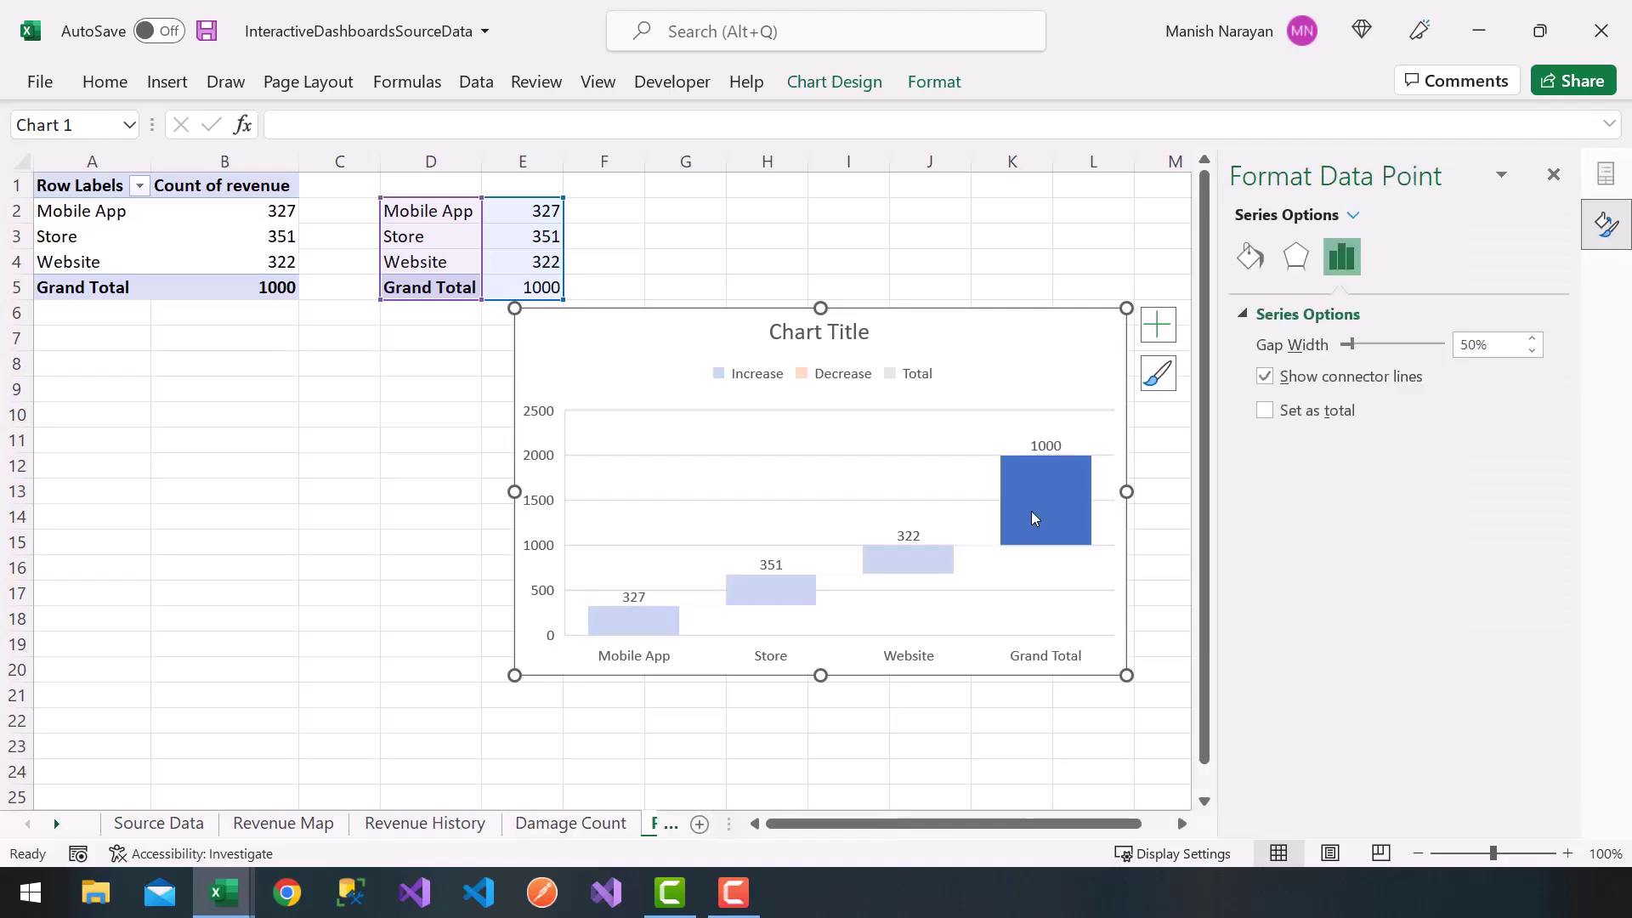
click(1032, 512)
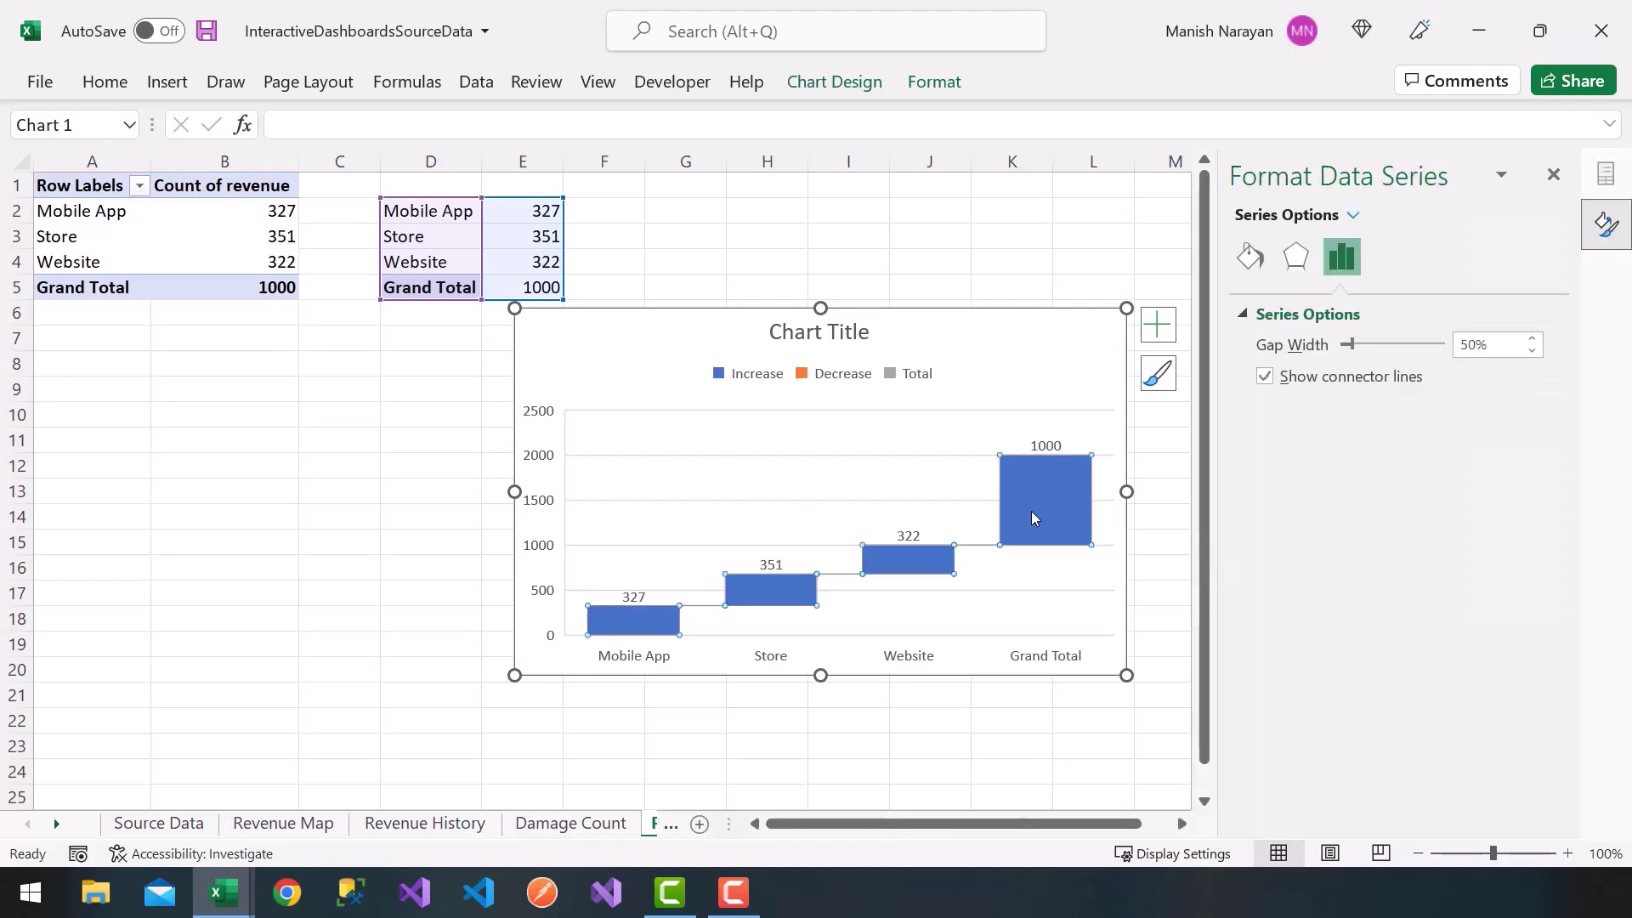
click(1032, 511)
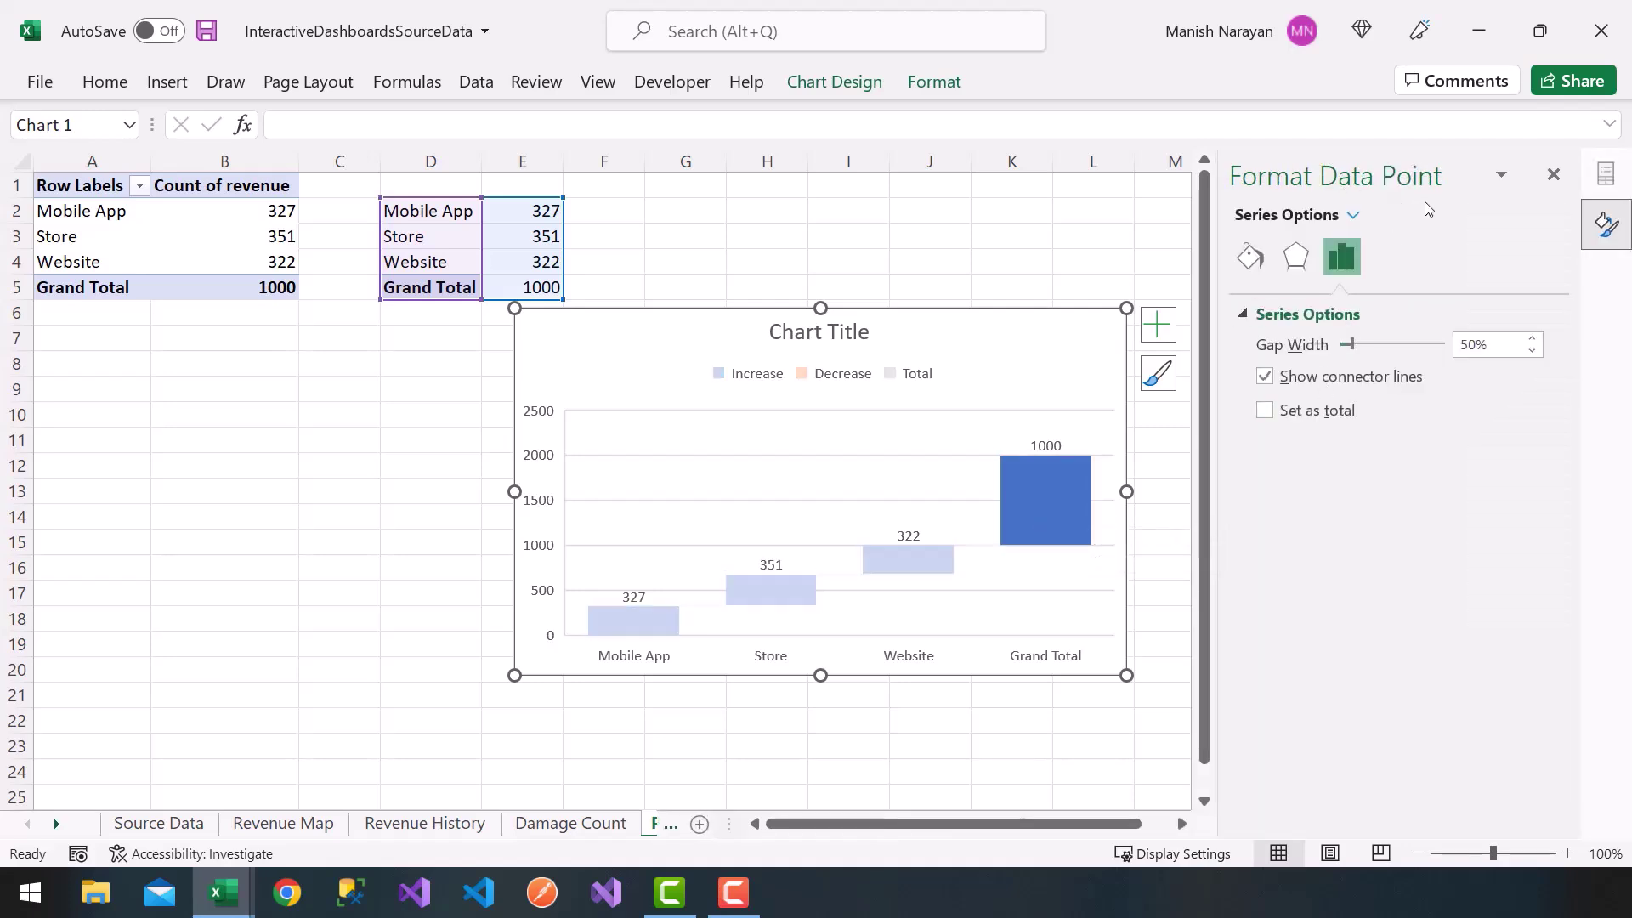
click(1264, 412)
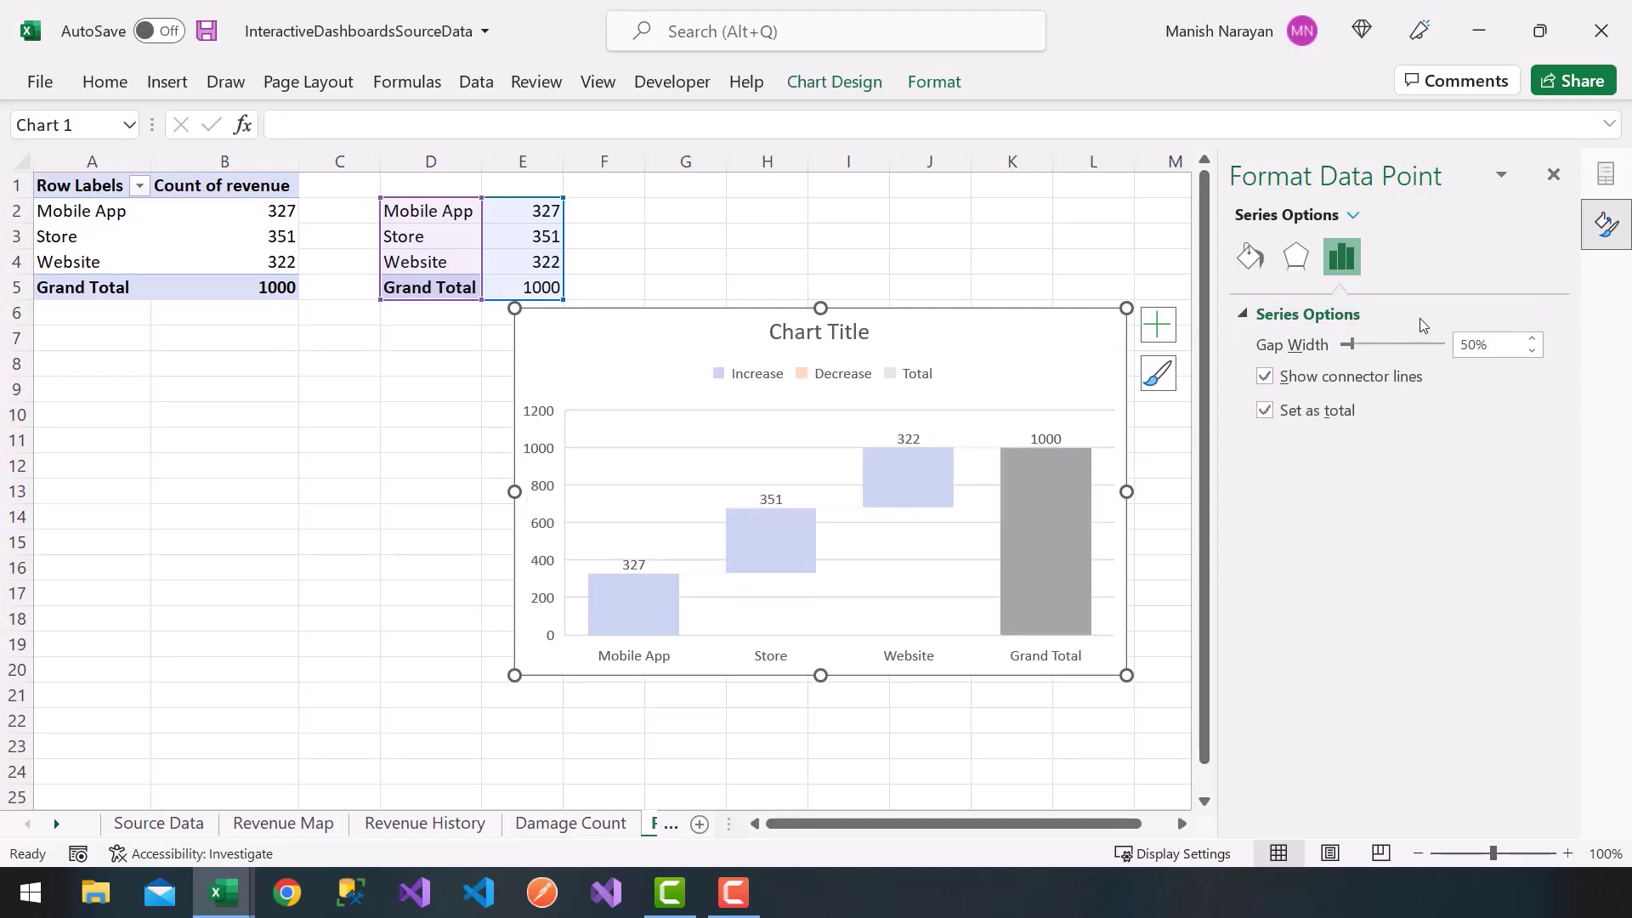
click(1553, 175)
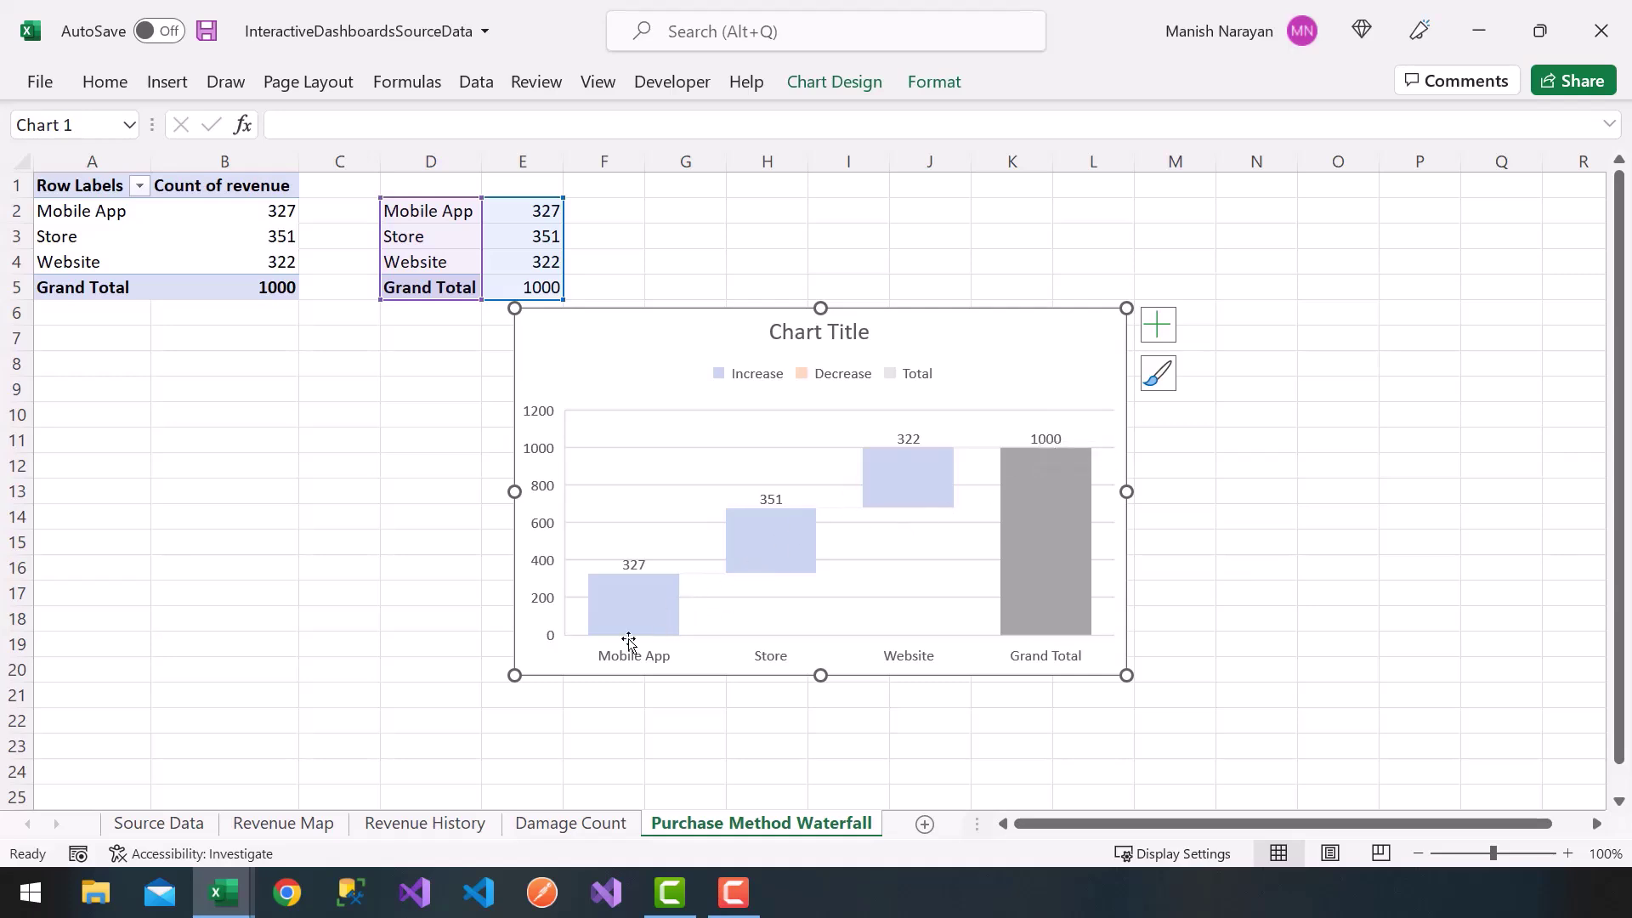
Apply the dark Chart Design style and delete the chart title
mouse_move(679, 631)
click(817, 85)
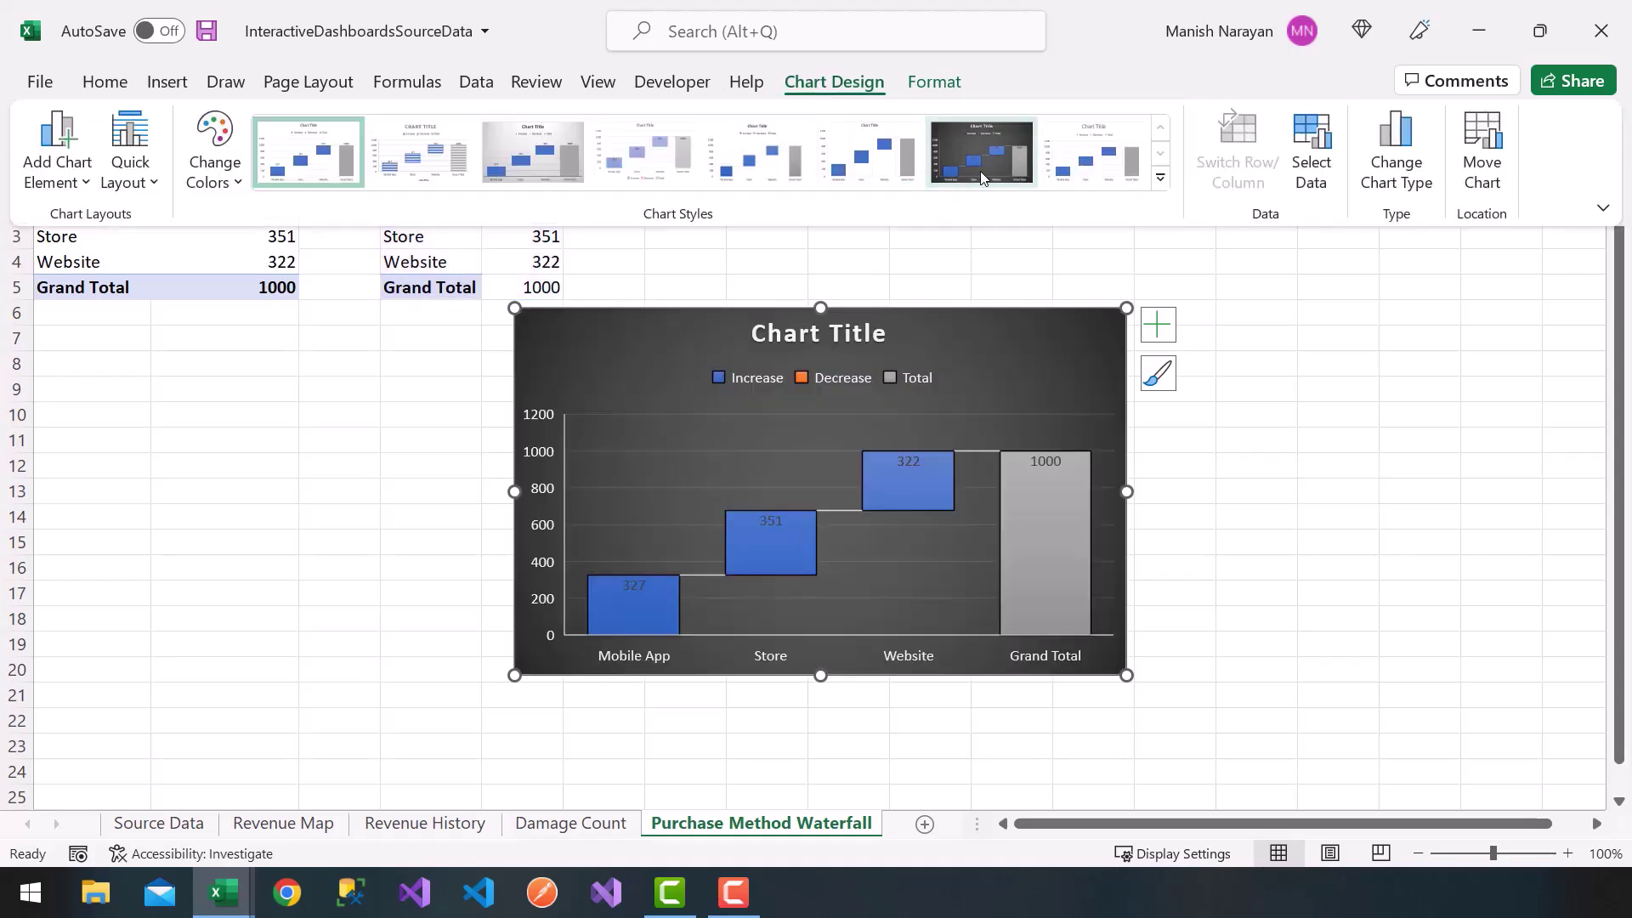
click(972, 146)
click(814, 337)
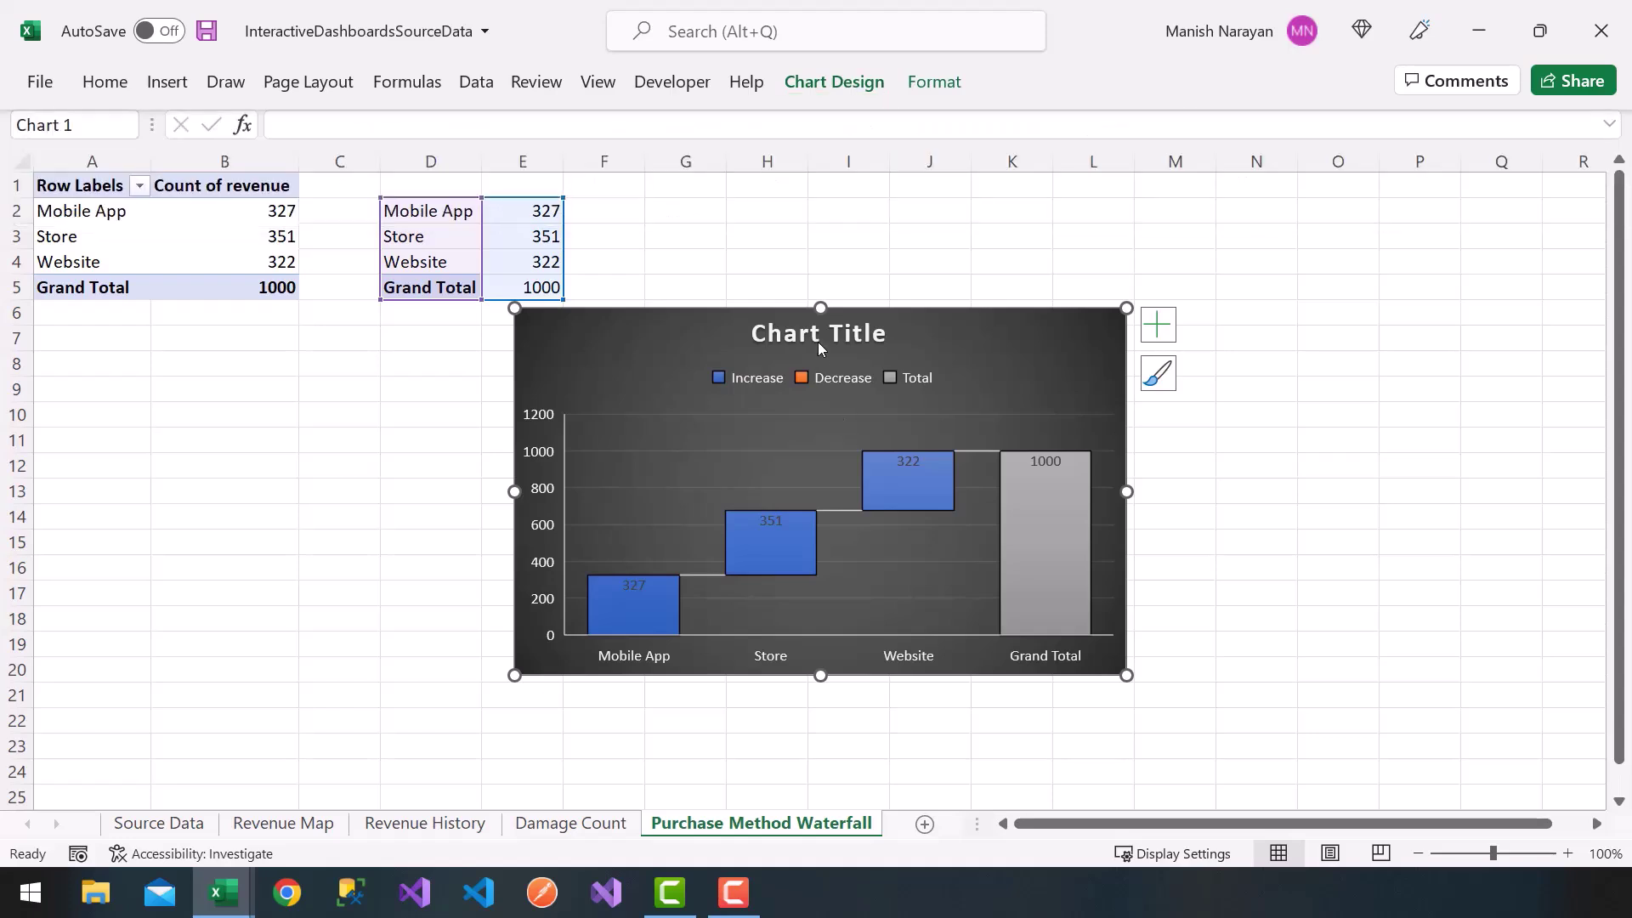
key(Delete)
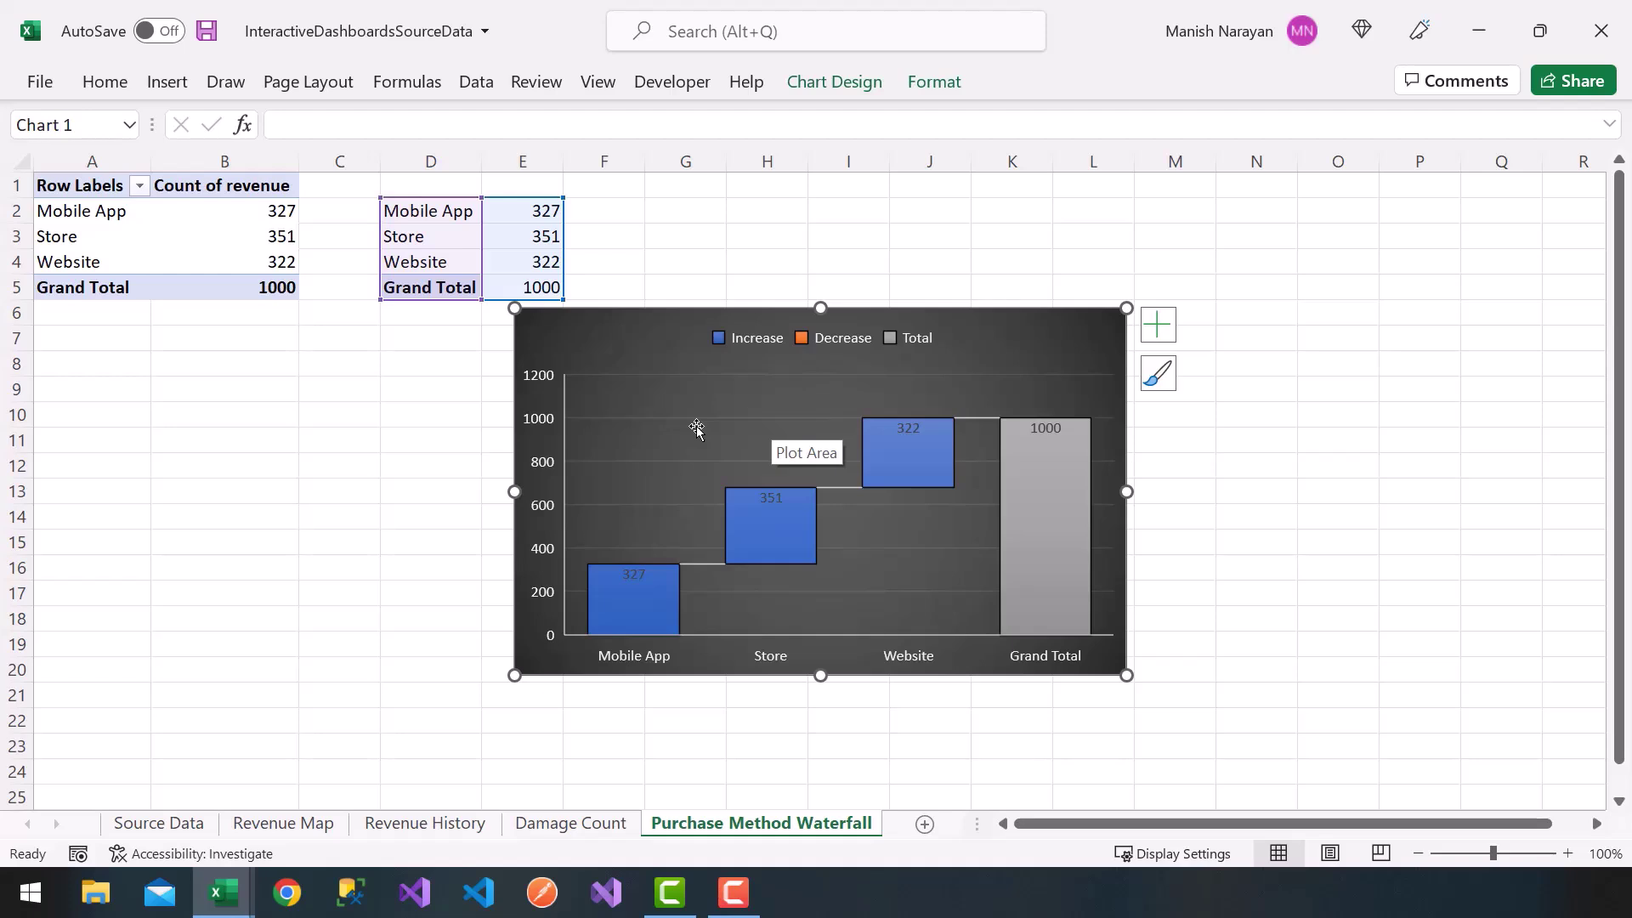
Delete the waterfall chart's legend
click(757, 340)
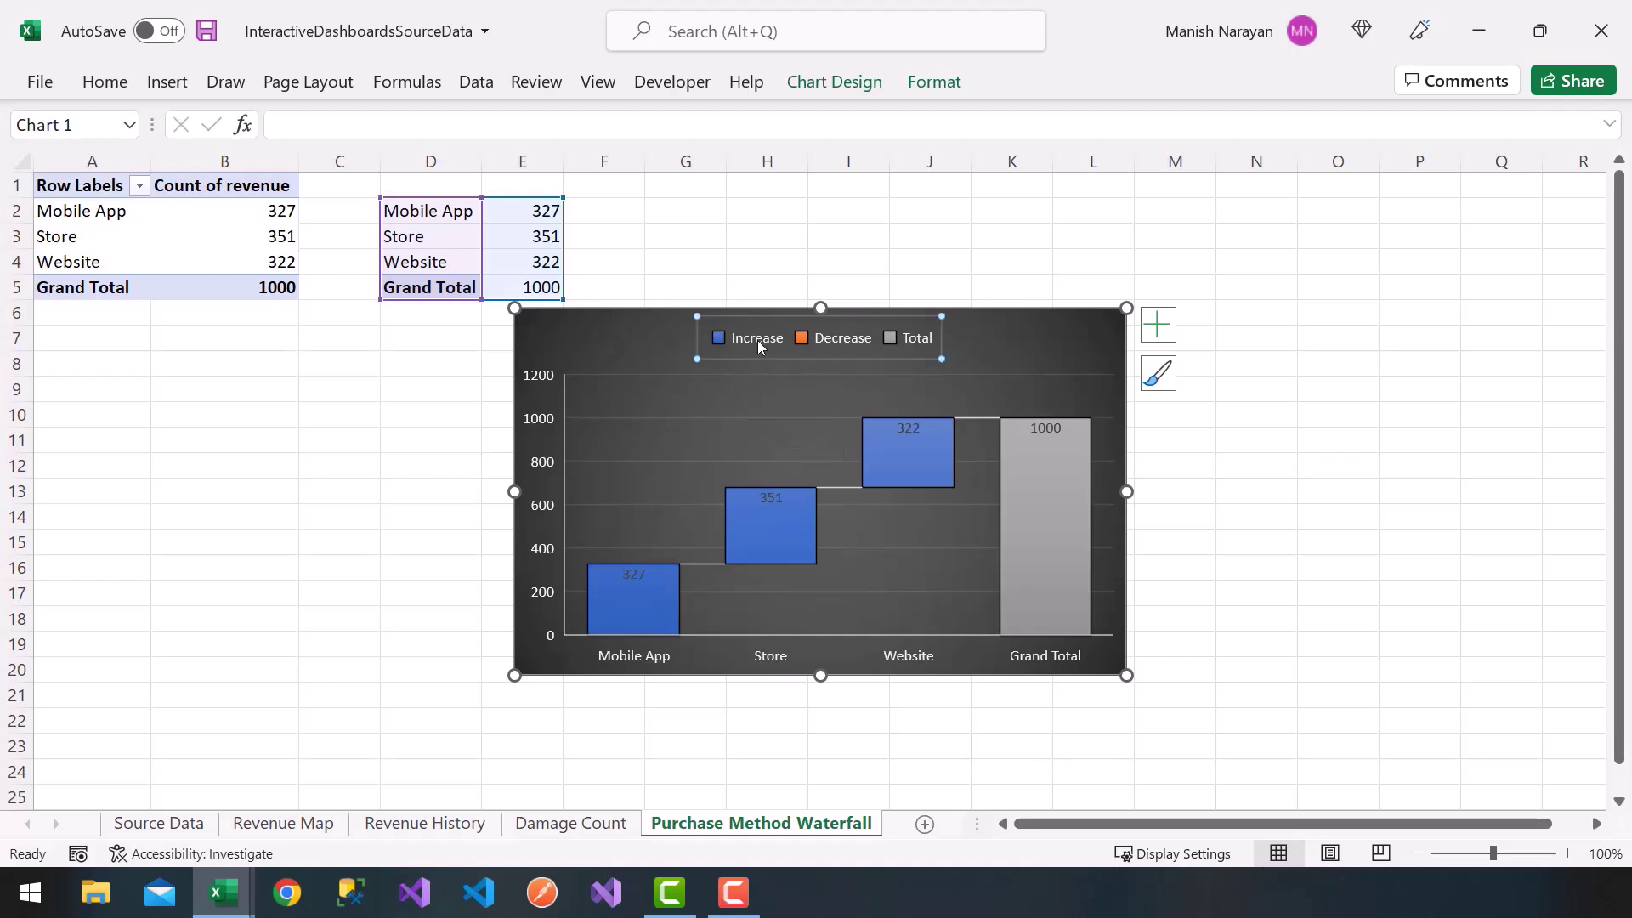
key(Delete)
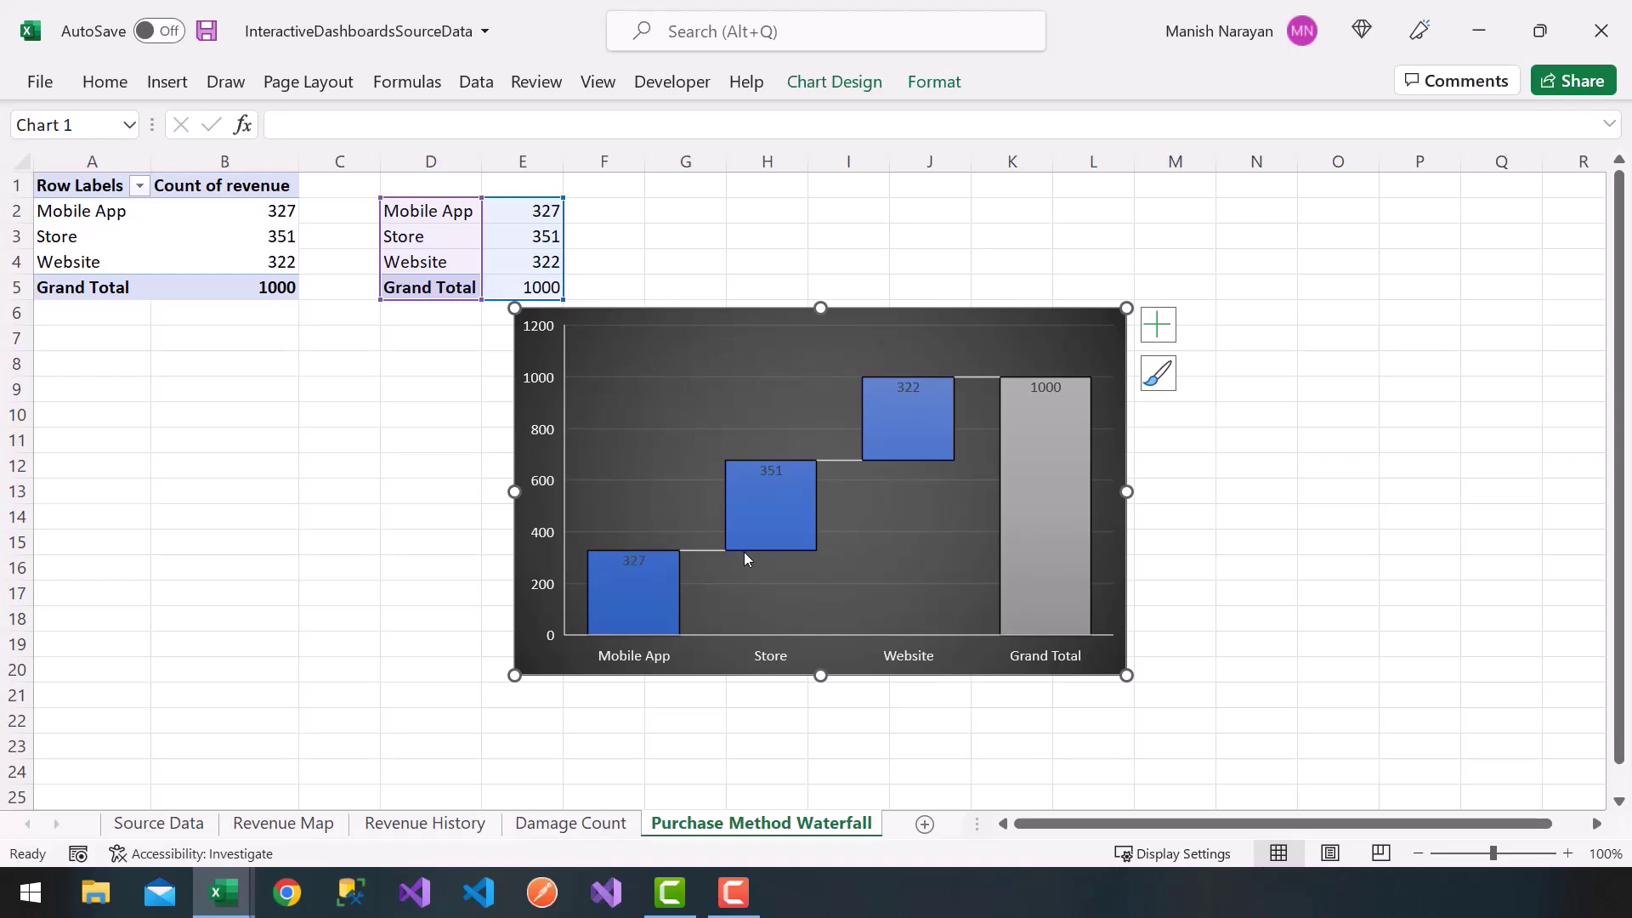
mouse_move(744, 555)
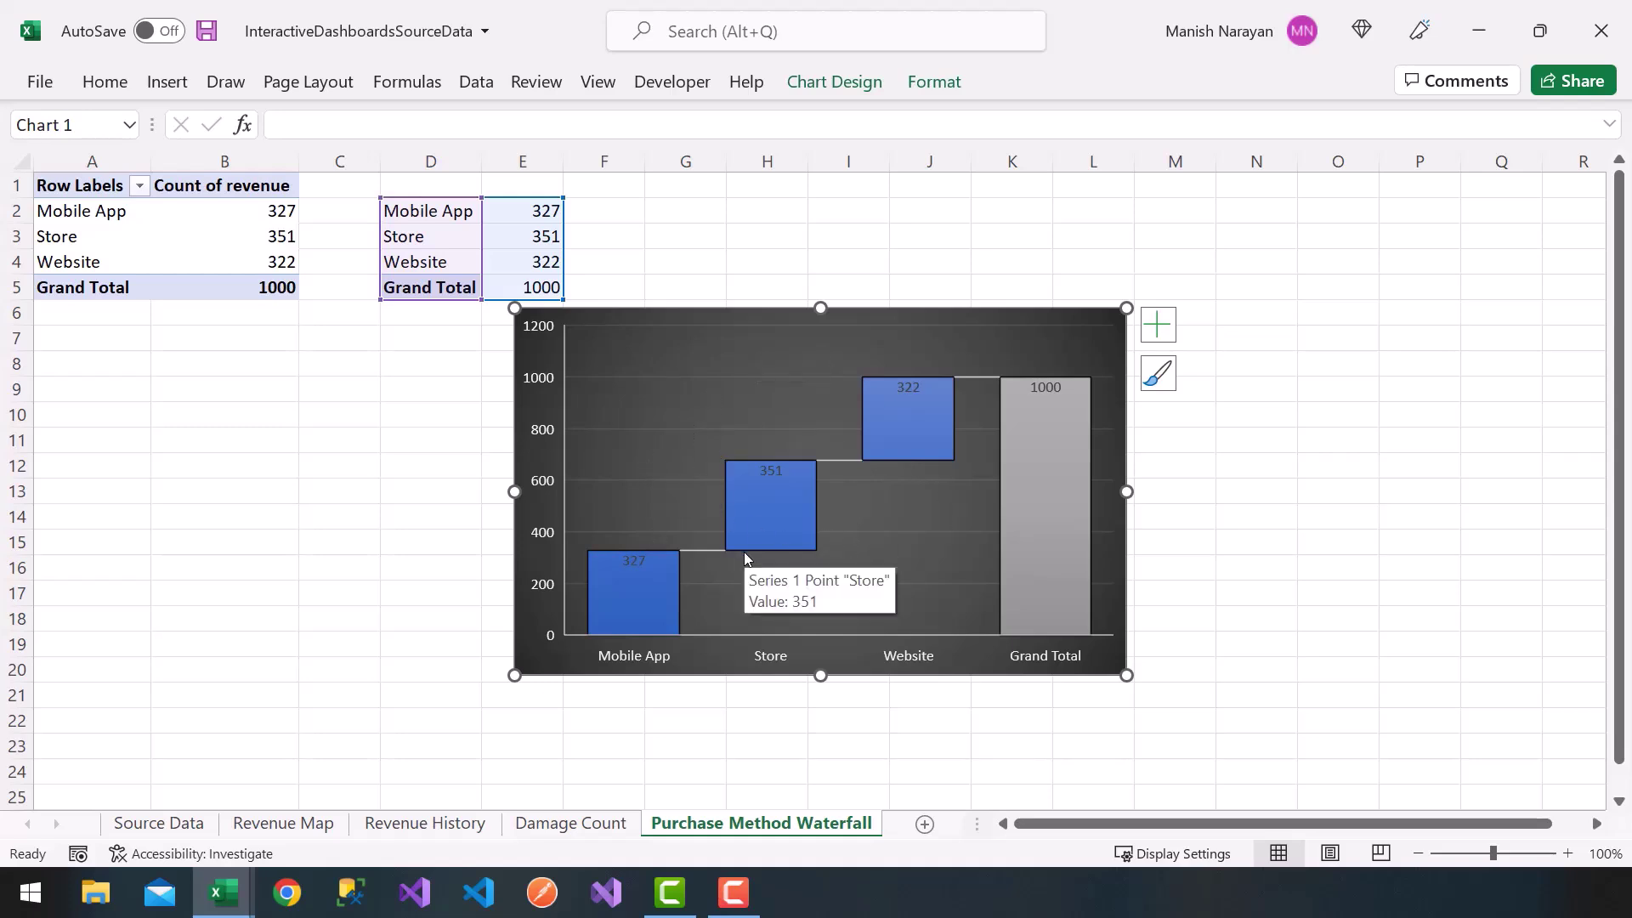